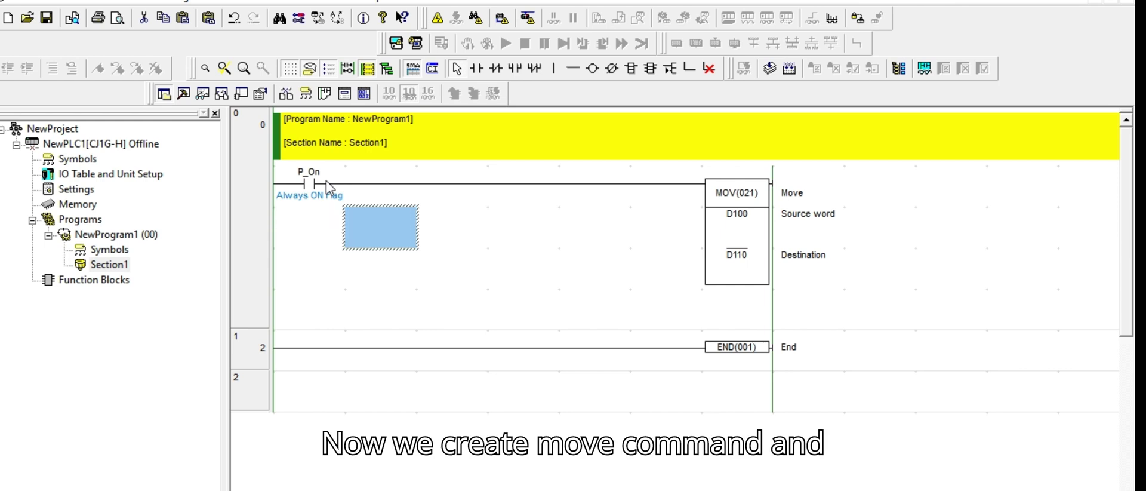
- Draw a branch line from just after the P_On contact, down below the first MOV block and across to the output column
{"action": "key", "text": "Up"}
{"action": "key", "text": "ctrl+Down"}
{"action": "key", "text": "ctrl+Down"}
{"action": "key", "text": "ctrl+Down"}
{"action": "key", "text": "ctrl+Down"}
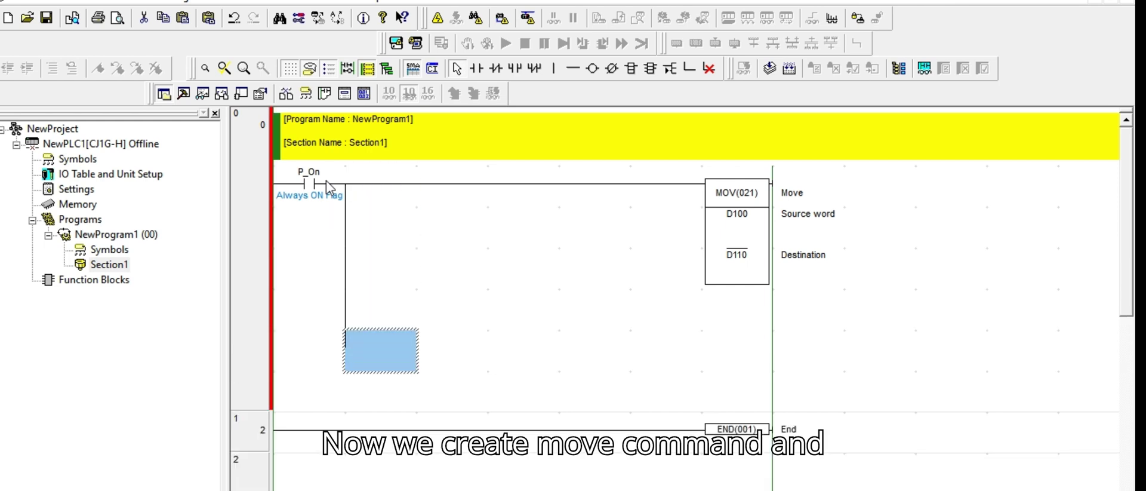
{"action": "key", "text": "ctrl+Right"}
{"action": "key", "text": "ctrl+Right"}
{"action": "key", "text": "ctrl+Right"}
{"action": "key", "text": "ctrl+Right"}
{"action": "key", "text": "ctrl+Right"}
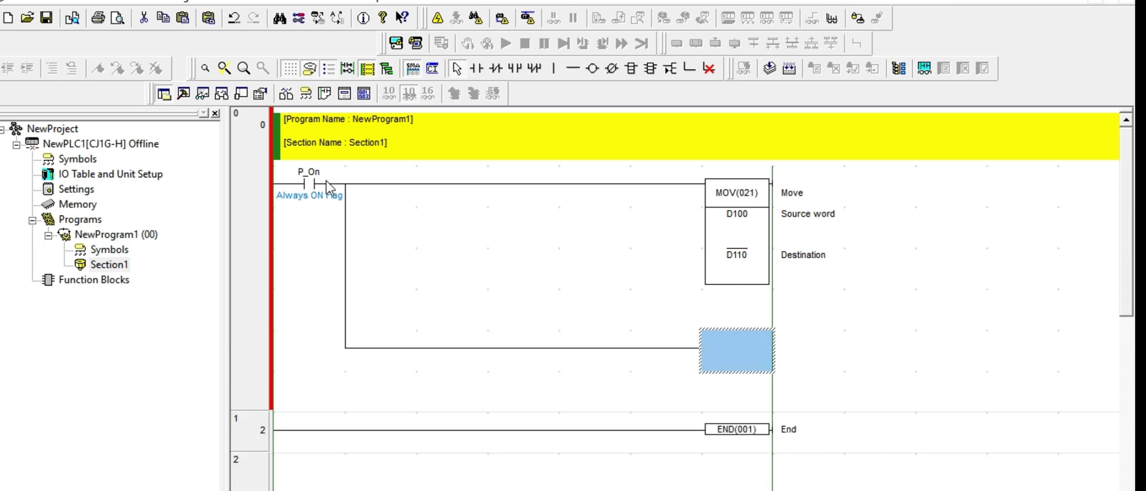
- Add a MOV instruction at the end of the branch with source D101 and destination D111
{"action": "type", "text": "MOV D101 D111"}
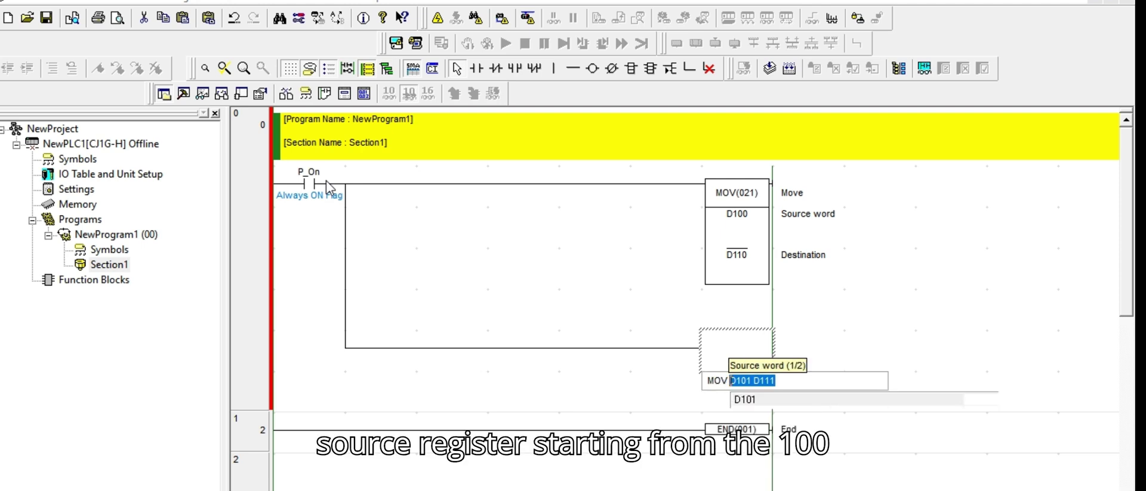
{"action": "key", "text": "Return"}
{"action": "key", "text": "Return"}
{"action": "key", "text": "Return"}
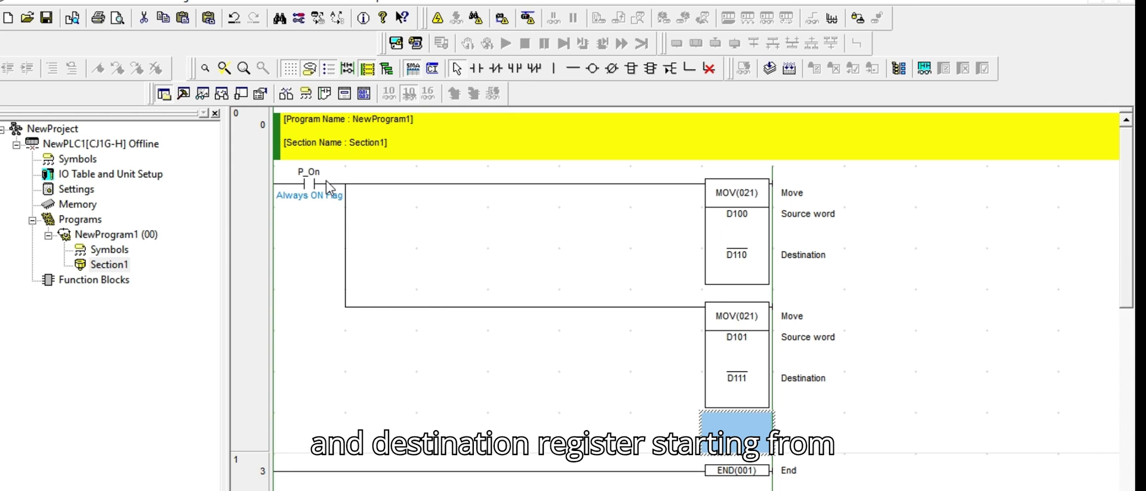
- Extend the vertical branch line below the second MOV block and draw a third horizontal line across to the output column
{"action": "key", "text": "Left"}
{"action": "key", "text": "Left"}
{"action": "key", "text": "Left"}
{"action": "key", "text": "Left"}
{"action": "key", "text": "Left"}
{"action": "key", "text": "Up"}
{"action": "key", "text": "Up"}
{"action": "key", "text": "Up"}
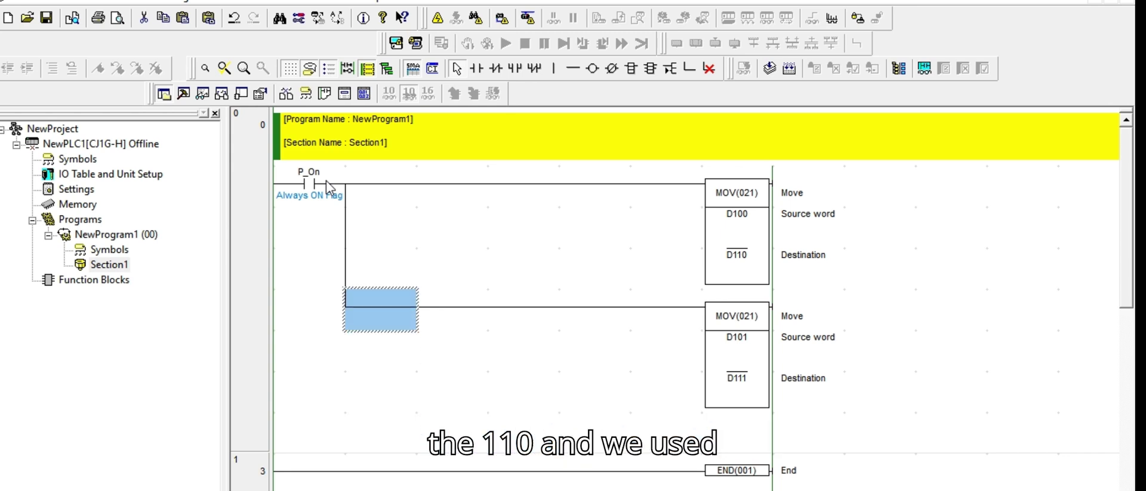
{"action": "key", "text": "ctrl+Down"}
{"action": "key", "text": "ctrl+Down"}
{"action": "key", "text": "ctrl+Down"}
{"action": "key", "text": "ctrl+Down"}
{"action": "key", "text": "ctrl+Right"}
{"action": "key", "text": "ctrl+Right"}
{"action": "key", "text": "ctrl+Right"}
{"action": "key", "text": "ctrl+Right"}
{"action": "key", "text": "ctrl+Right"}
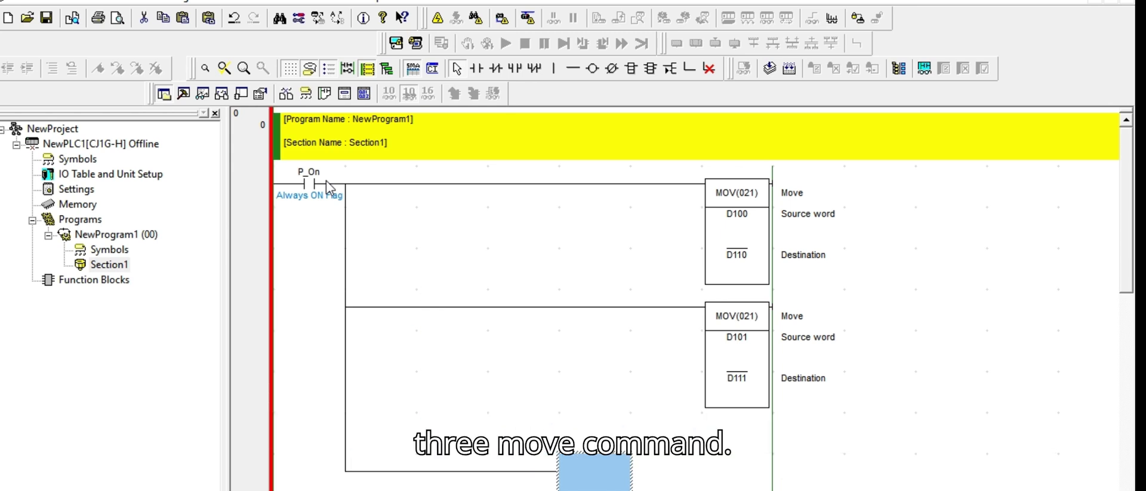
- Add a MOV instruction on the third branch with source D102 and destination D112
{"action": "type", "text": "MOV D102 D112"}
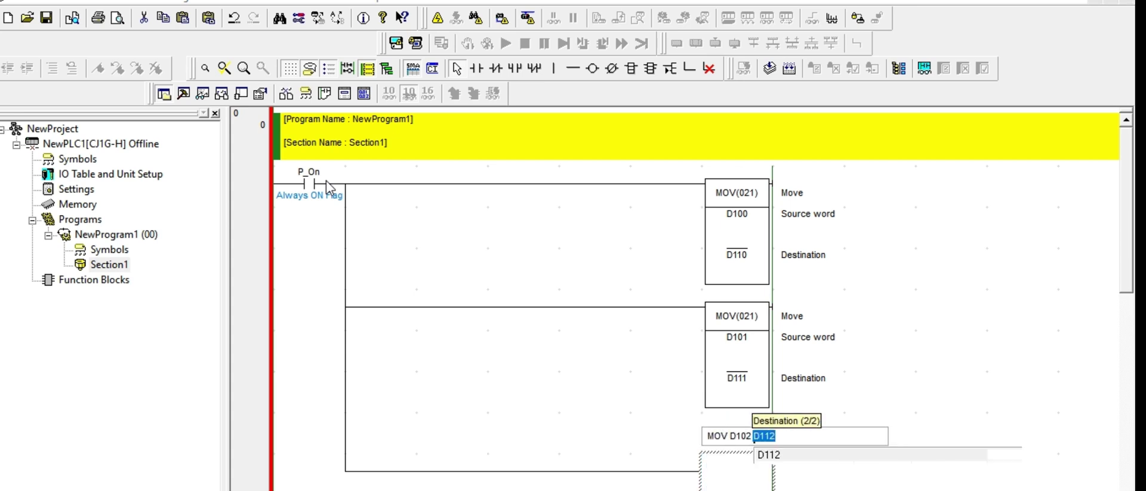
{"action": "key", "text": "Return"}
{"action": "key", "text": "Return"}
{"action": "key", "text": "Return"}
- Go online with NewPLC1 and download the program to it, returning the PLC to monitor mode
{"action": "key", "text": "ctrl+w"}
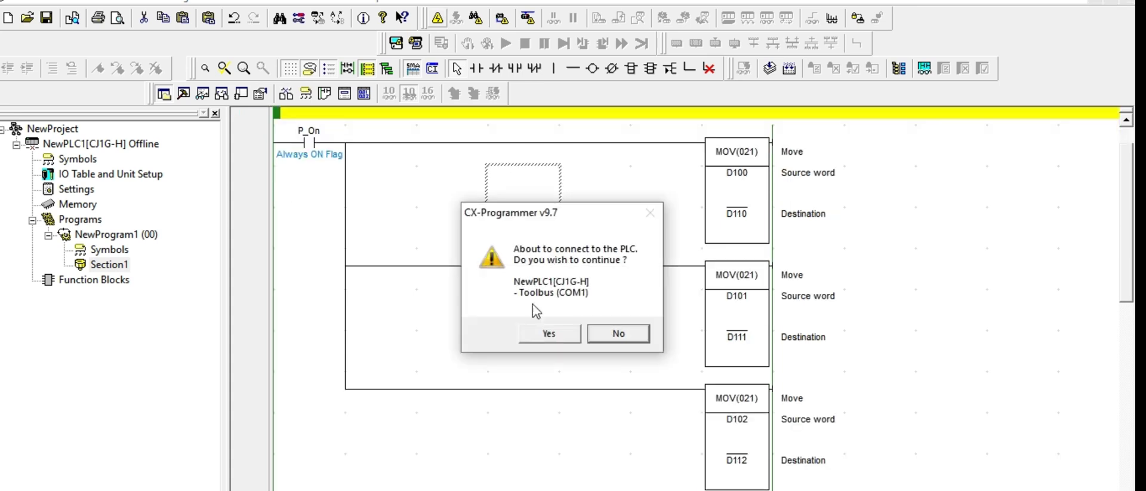
{"action": "left_click", "coordinate": [535, 338]}
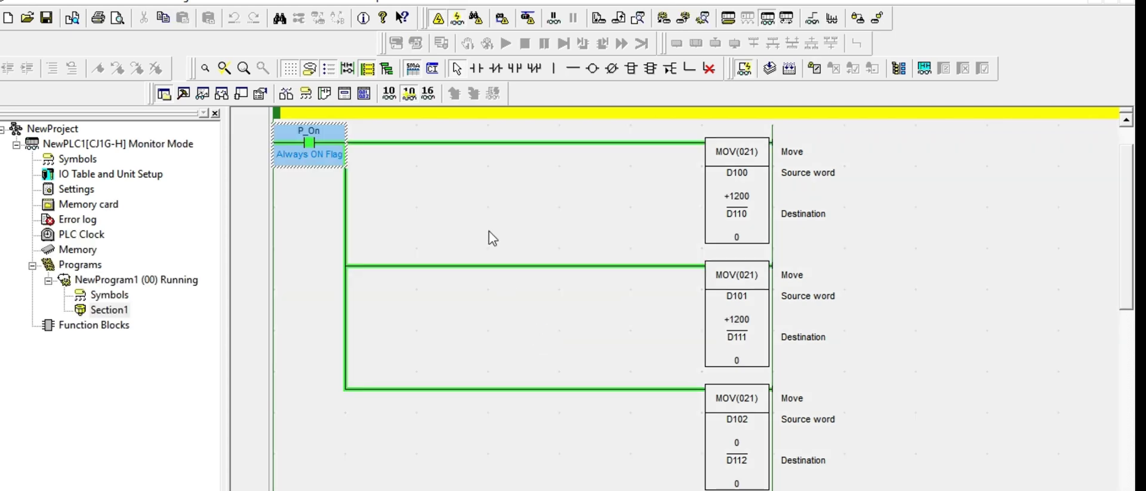
{"action": "left_click", "coordinate": [597, 19]}
{"action": "left_click", "coordinate": [659, 87]}
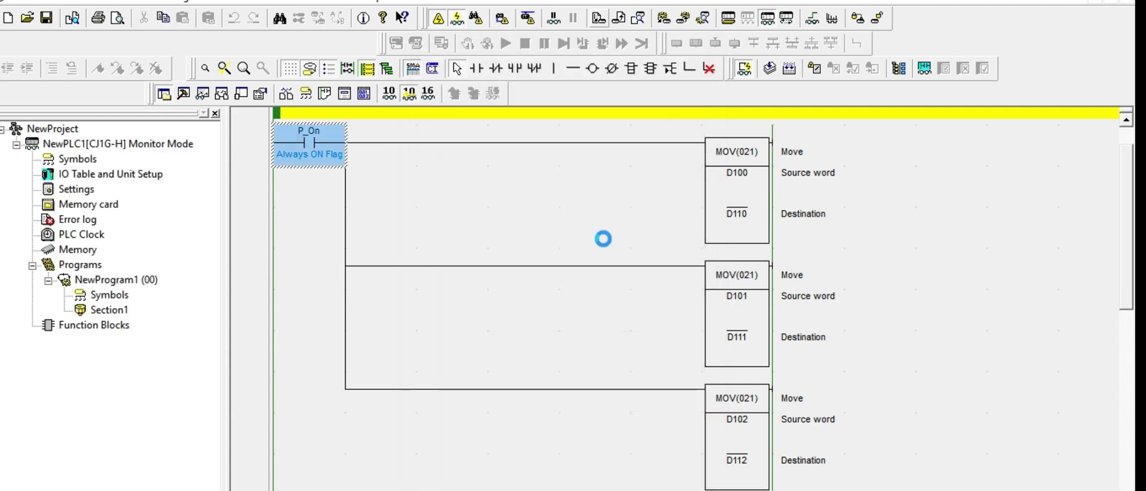
{"action": "left_click", "coordinate": [607, 321]}
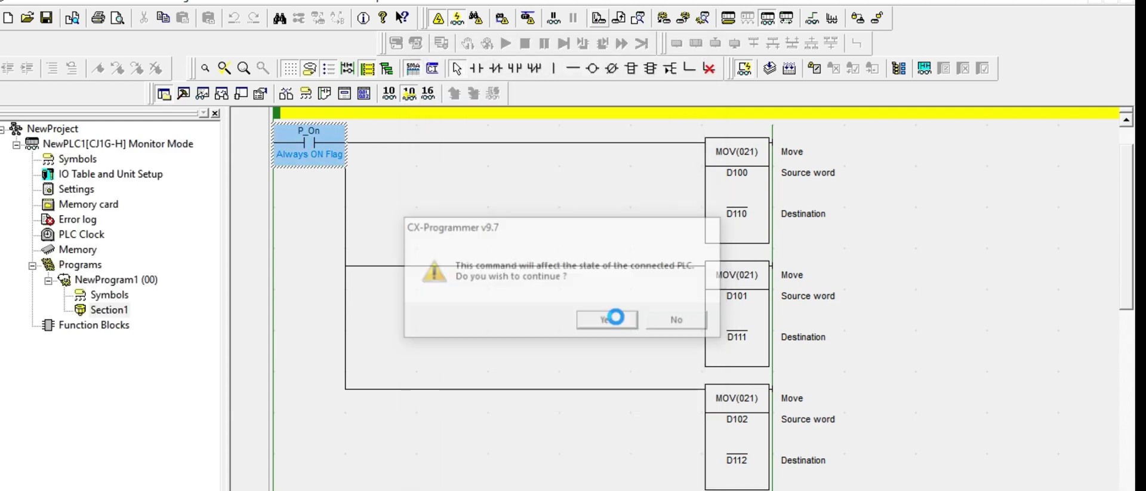
{"action": "left_click", "coordinate": [610, 320]}
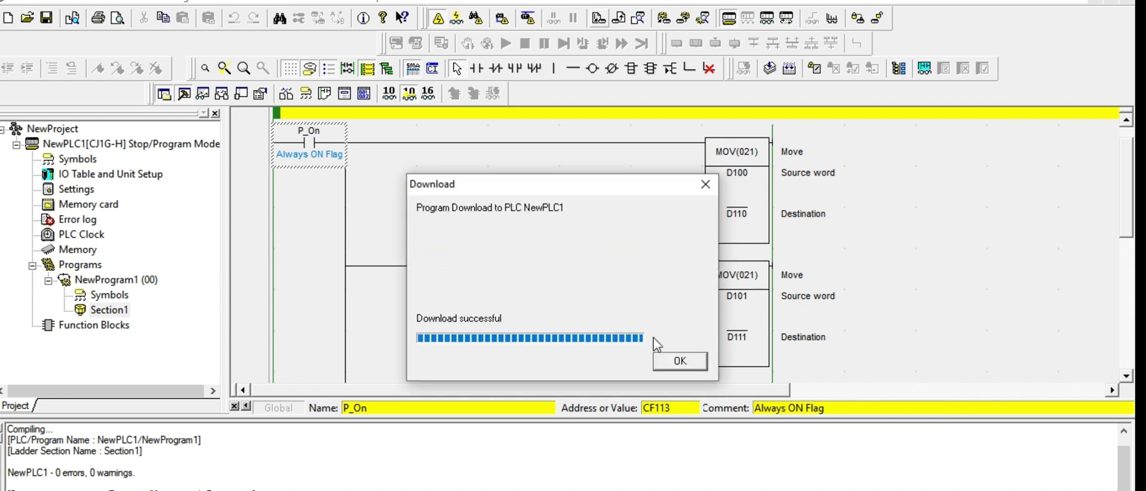
{"action": "left_click", "coordinate": [686, 360]}
{"action": "left_click", "coordinate": [625, 317]}
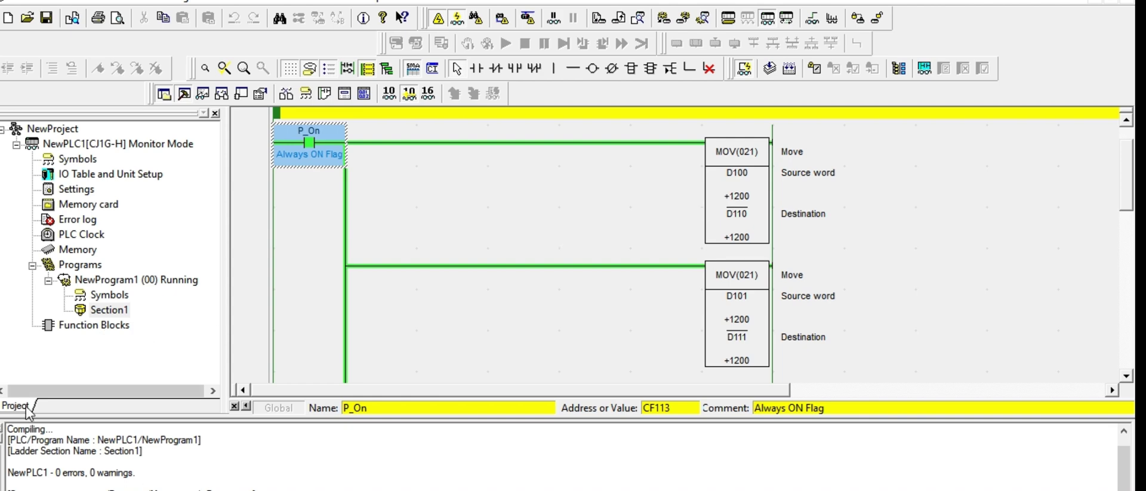
{"action": "left_click", "coordinate": [1, 427]}
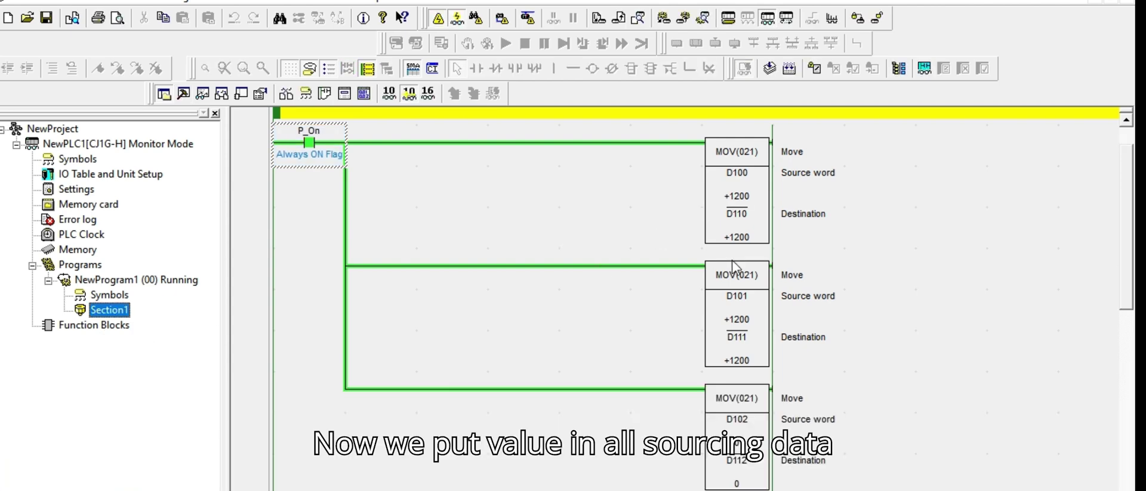
- Set the value of source word D101 to 1500 and of source word D102 to 1700
{"action": "double_click", "coordinate": [746, 198]}
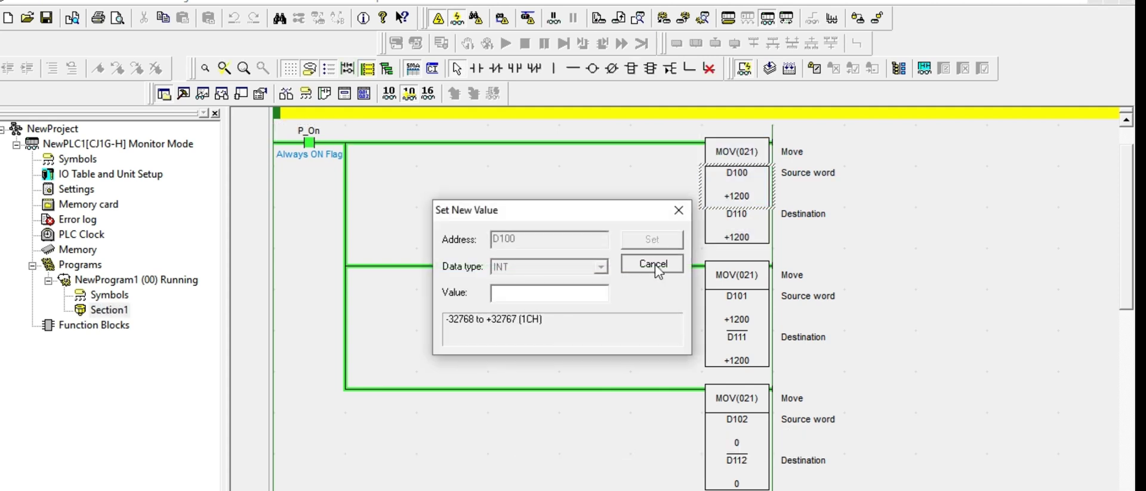
{"action": "left_click", "coordinate": [656, 267]}
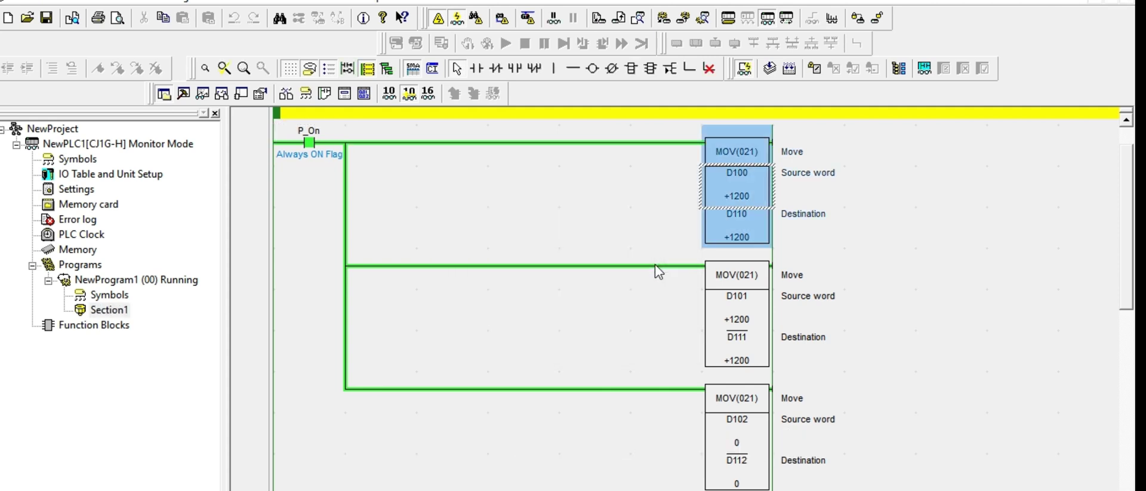
{"action": "double_click", "coordinate": [740, 325]}
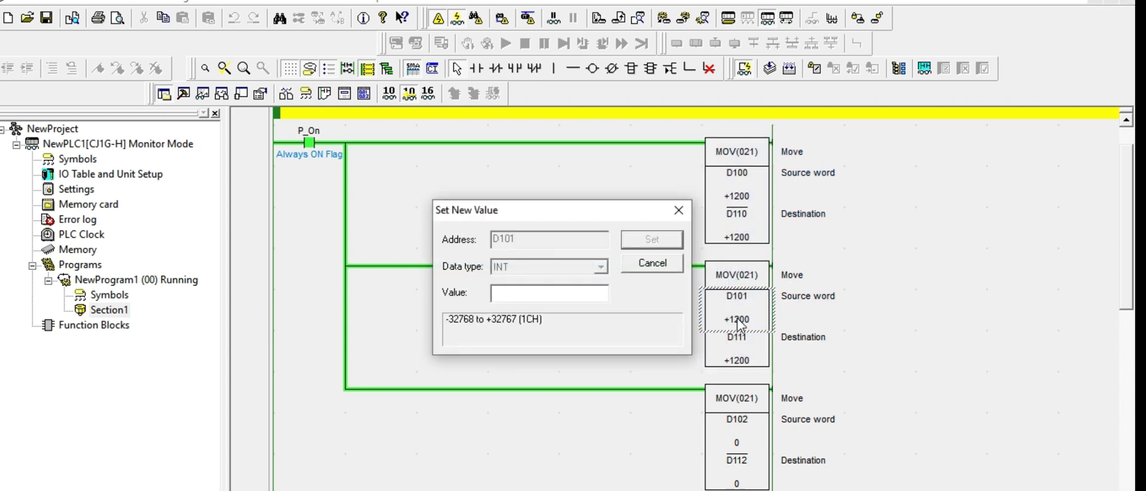
{"action": "type", "text": "1500"}
{"action": "key", "text": "Return"}
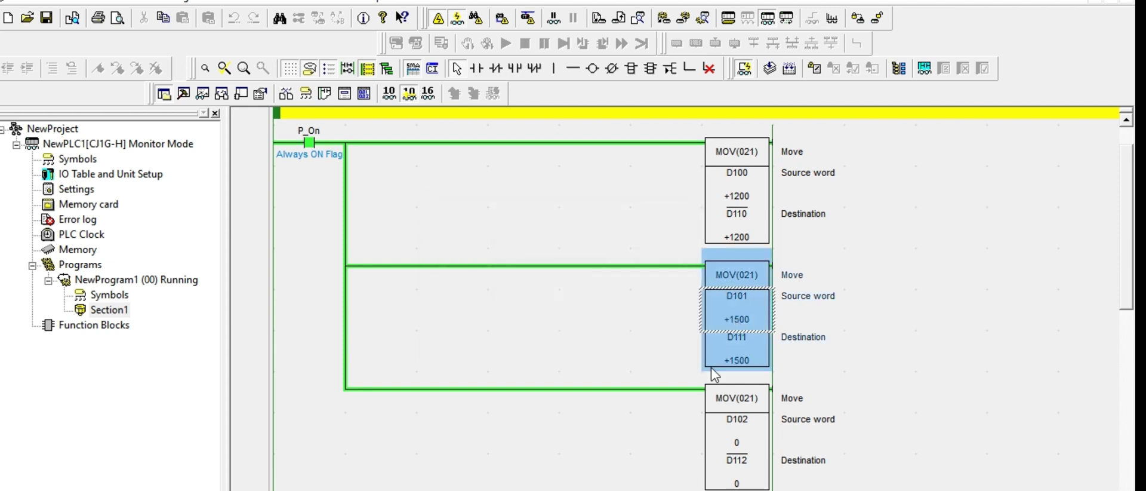
{"action": "left_click", "coordinate": [735, 447]}
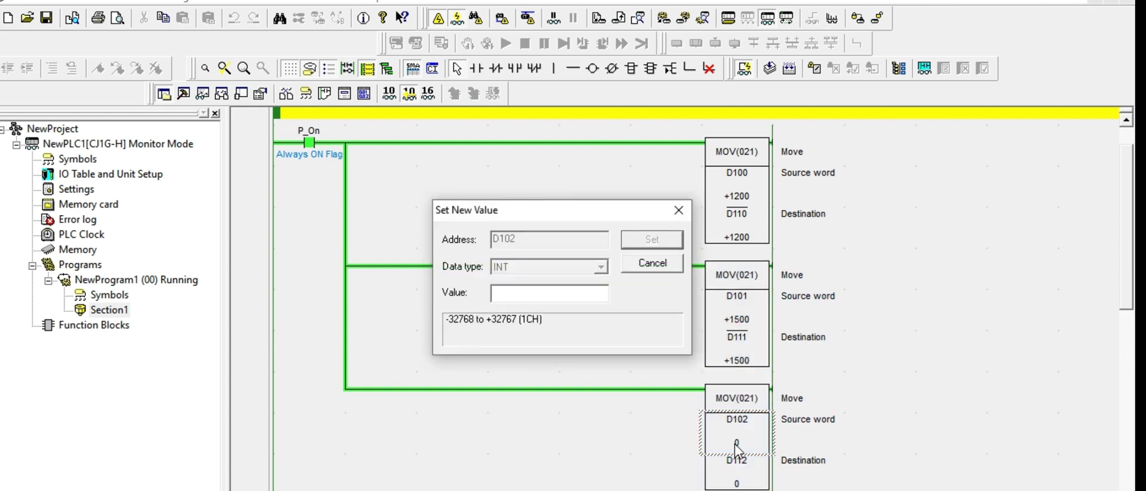
{"action": "type", "text": "1700"}
{"action": "key", "text": "Return"}
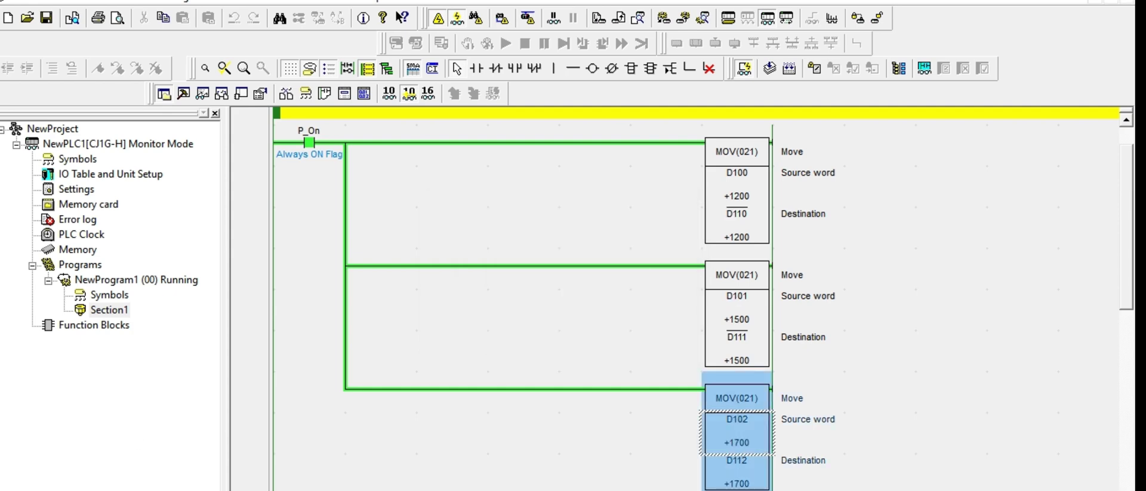
- Open the PLC memory's D area and start monitoring it
{"action": "double_click", "coordinate": [77, 249]}
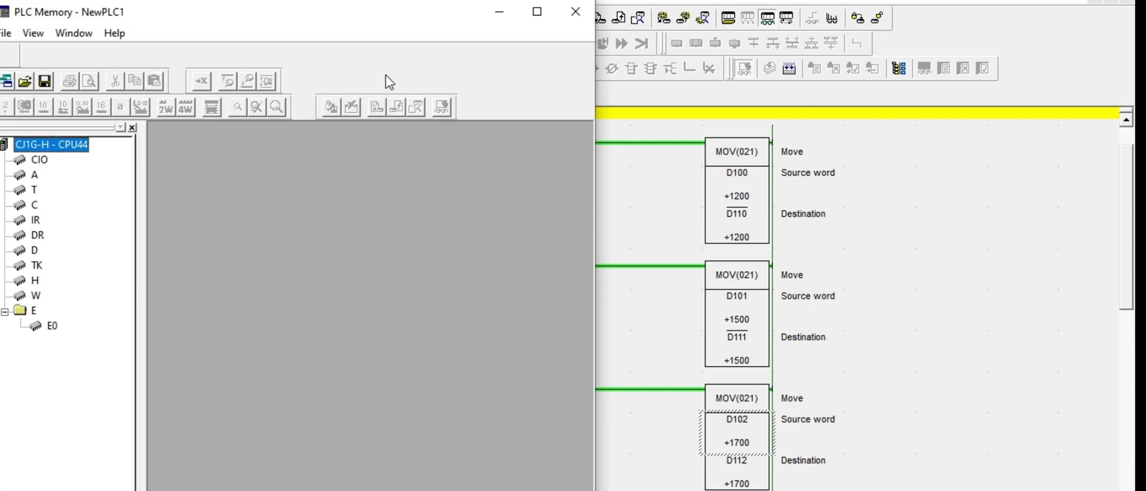
{"action": "left_click", "coordinate": [537, 11]}
{"action": "double_click", "coordinate": [30, 213]}
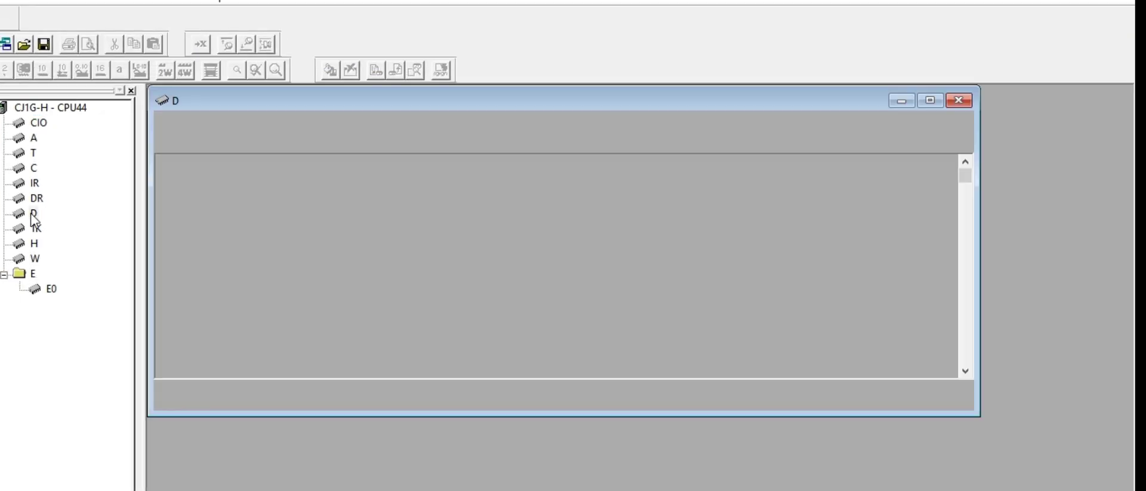
{"action": "left_click", "coordinate": [929, 101]}
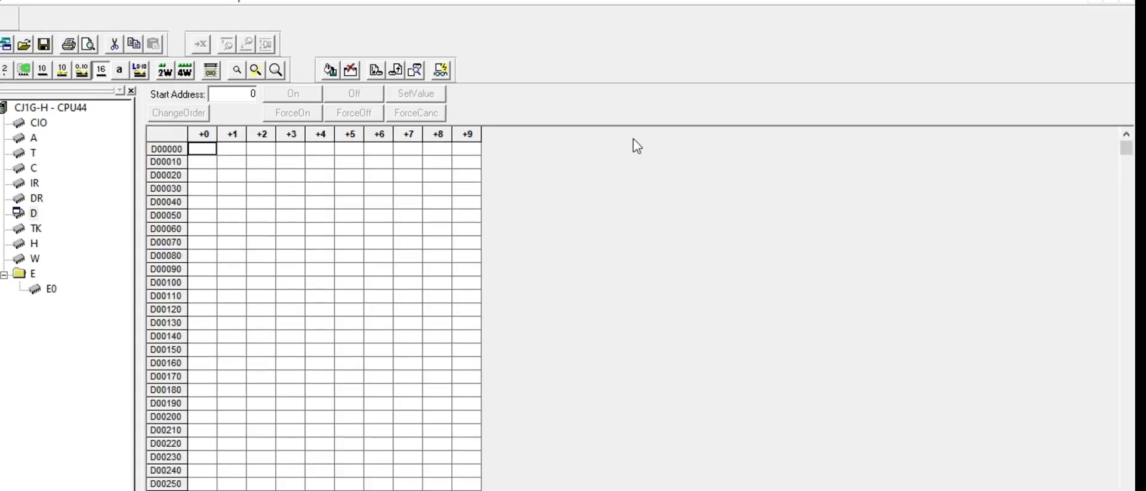
{"action": "left_click", "coordinate": [440, 70]}
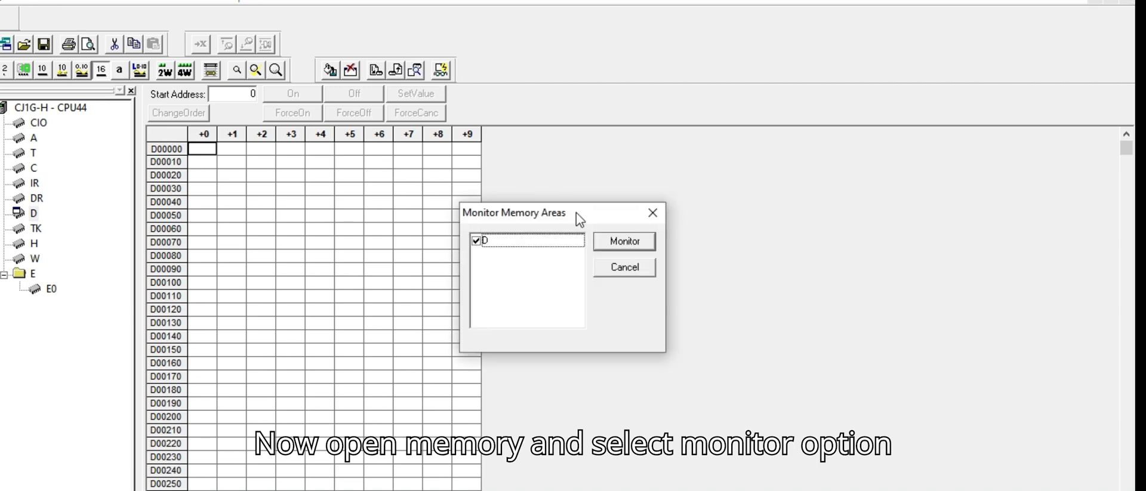
{"action": "left_click", "coordinate": [623, 241]}
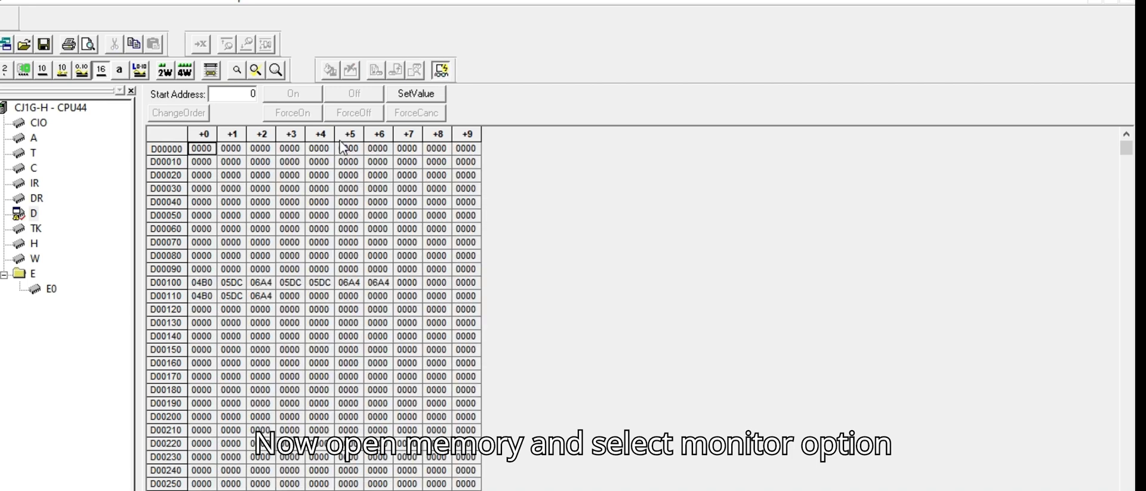
- Show the D area in decimal from start address 106 and reset D103 through D106 to 0
{"action": "left_click", "coordinate": [42, 70]}
{"action": "type", "text": "106"}
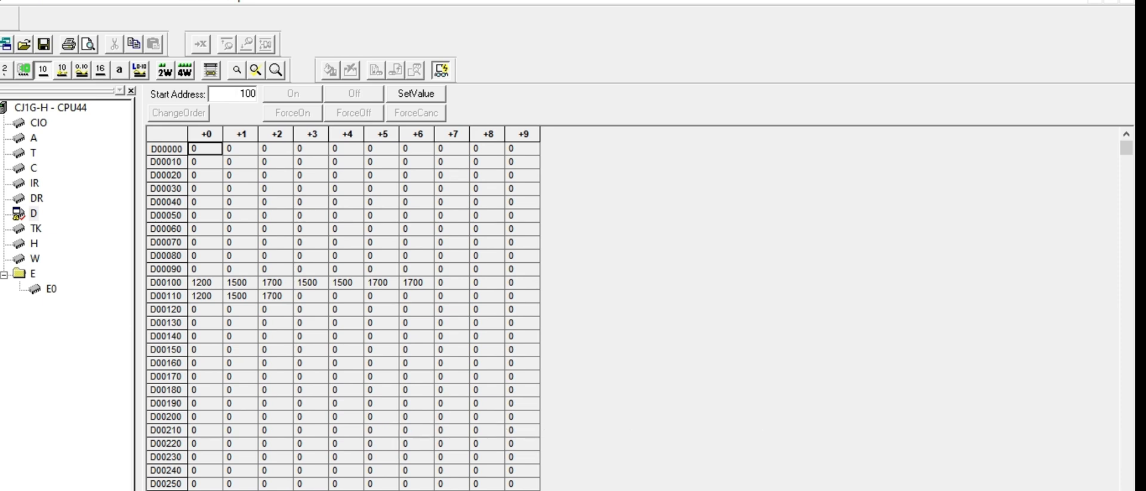
{"action": "key", "text": "Return"}
{"action": "double_click", "coordinate": [418, 165]}
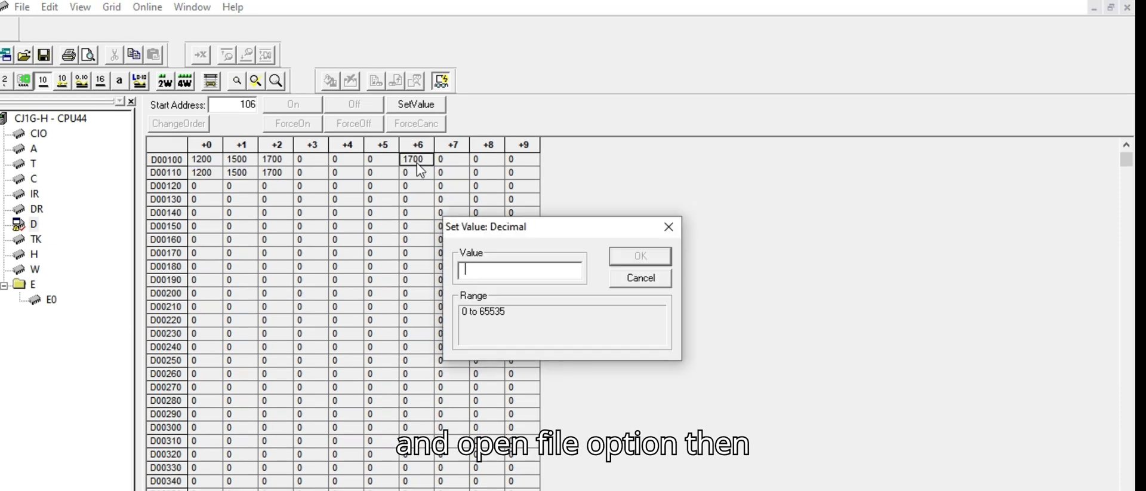
{"action": "key", "text": "Return"}
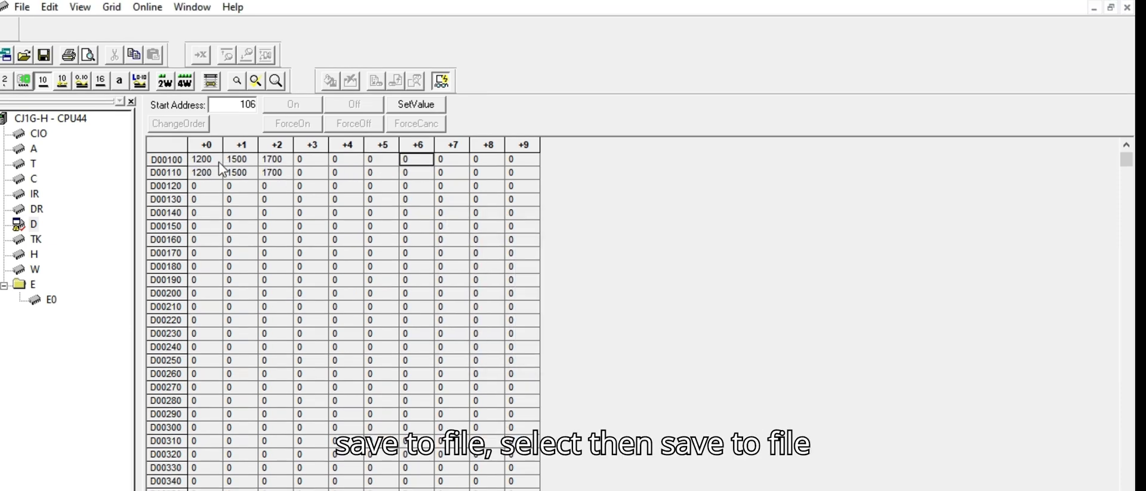
- Save the D memory area to a file named CJ1G-H 1 in the MEMORY folder
{"action": "left_click", "coordinate": [22, 7]}
{"action": "left_click", "coordinate": [49, 119]}
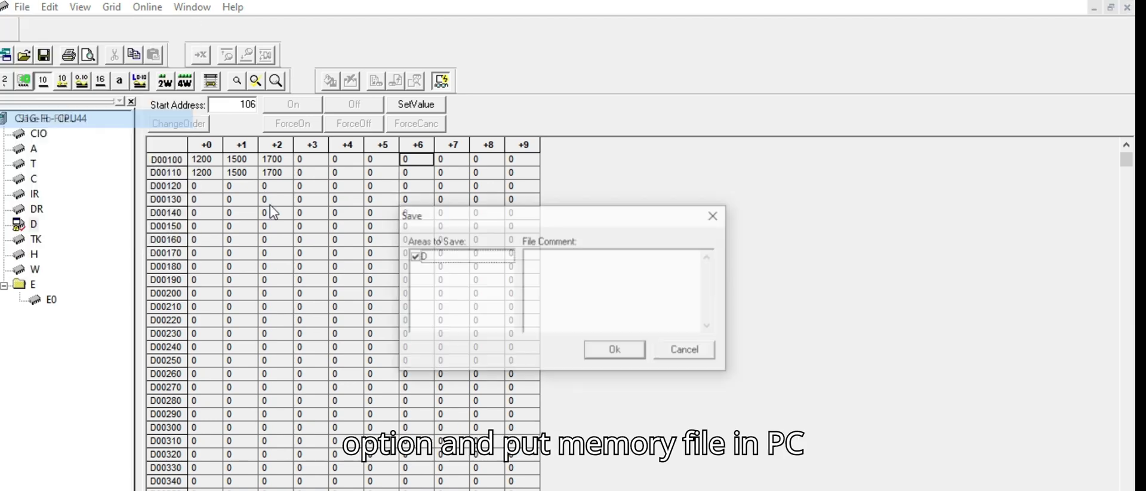
{"action": "left_click", "coordinate": [615, 351]}
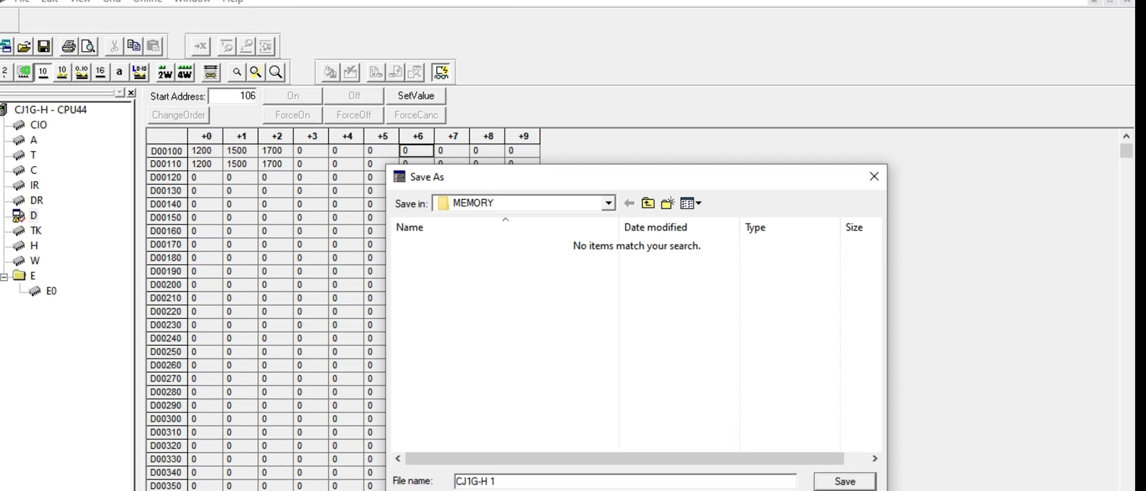
{"action": "left_click", "coordinate": [842, 481]}
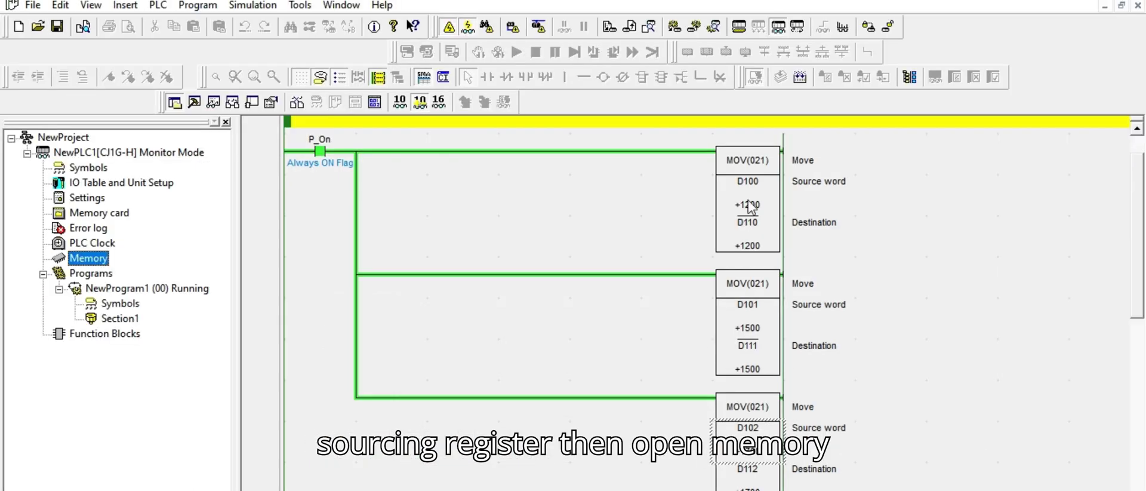
- Set the value of source word D100 to 200 and of source word D101 to 500 in the ladder program
{"action": "double_click", "coordinate": [751, 203]}
{"action": "type", "text": "200"}
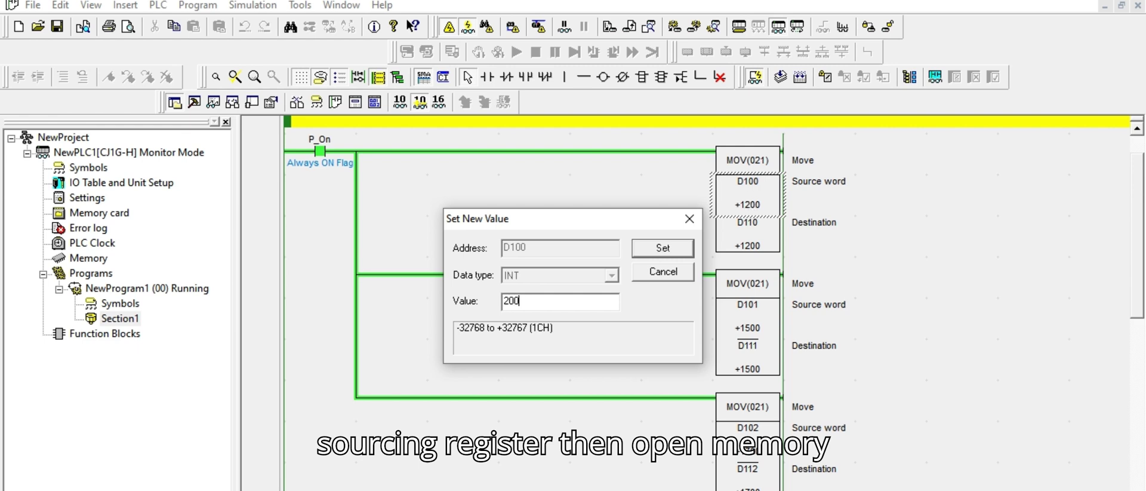
{"action": "key", "text": "Return"}
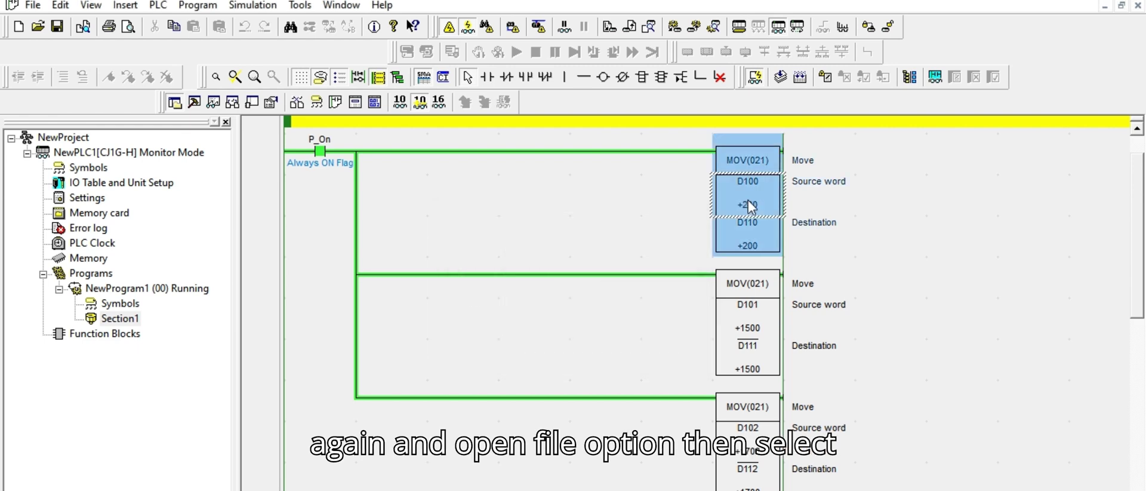
{"action": "double_click", "coordinate": [757, 340]}
{"action": "type", "text": "5"}
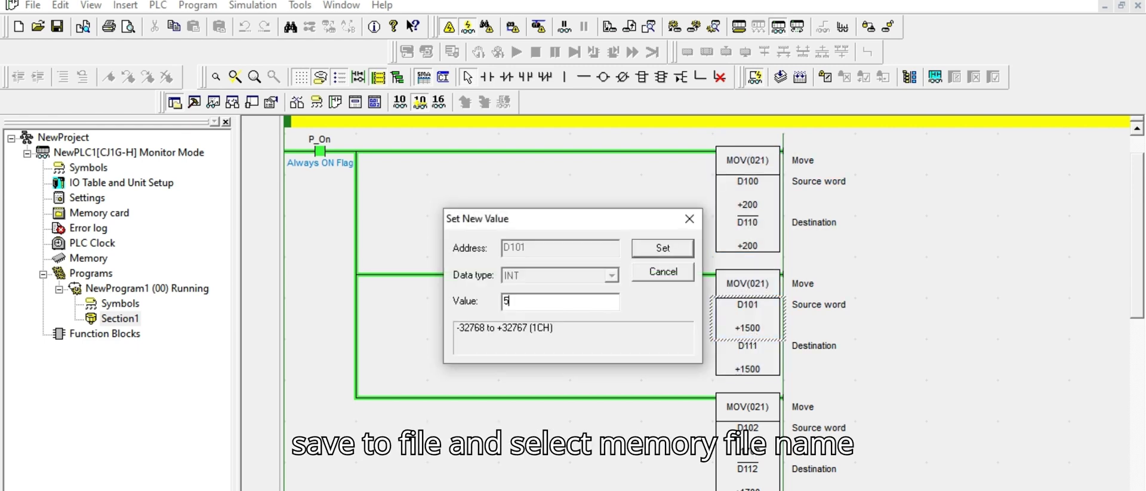
{"action": "type", "text": "00"}
{"action": "key", "text": "Return"}
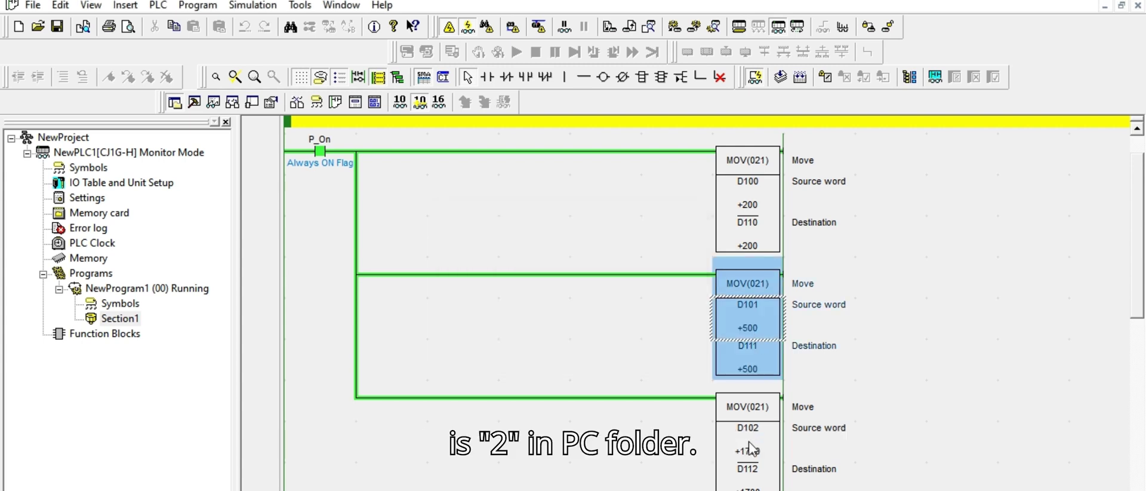
- Set the value of source word D102 to 700 in the third MOV instruction
{"action": "double_click", "coordinate": [752, 460]}
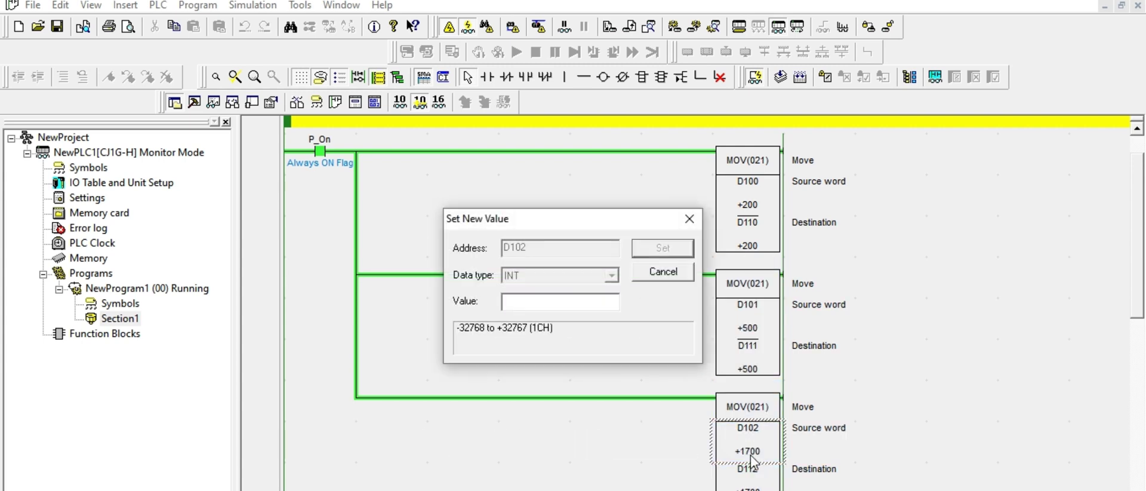
{"action": "type", "text": "700"}
{"action": "key", "text": "Return"}
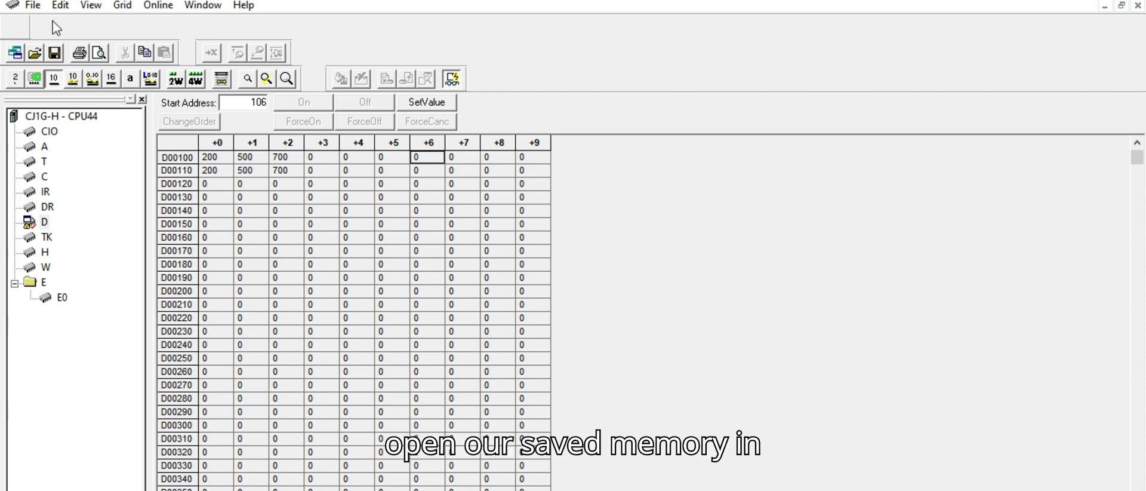
- Save the D memory area to a file named CJ1G-H 2 in the MEMORY folder
{"action": "left_click", "coordinate": [32, 6]}
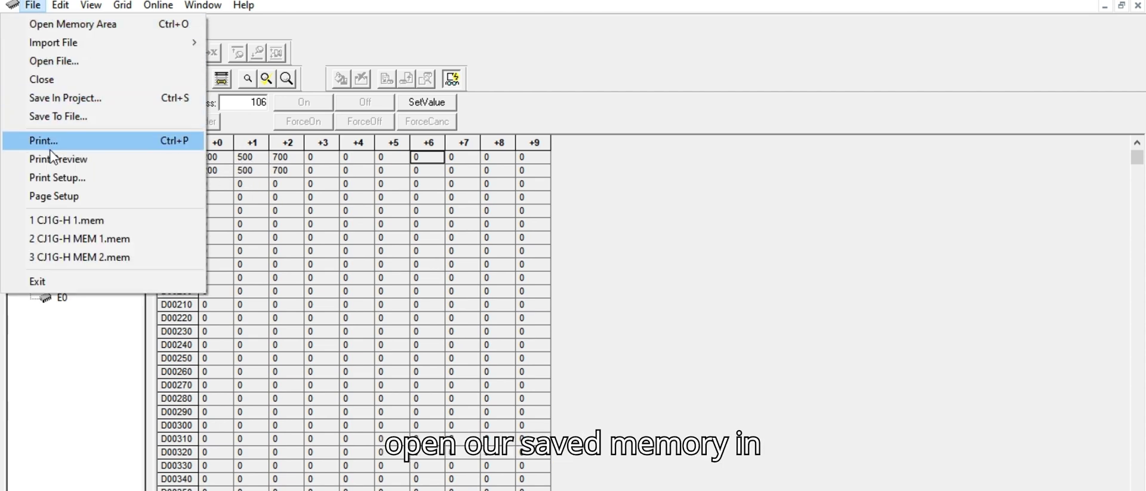
{"action": "left_click", "coordinate": [60, 117]}
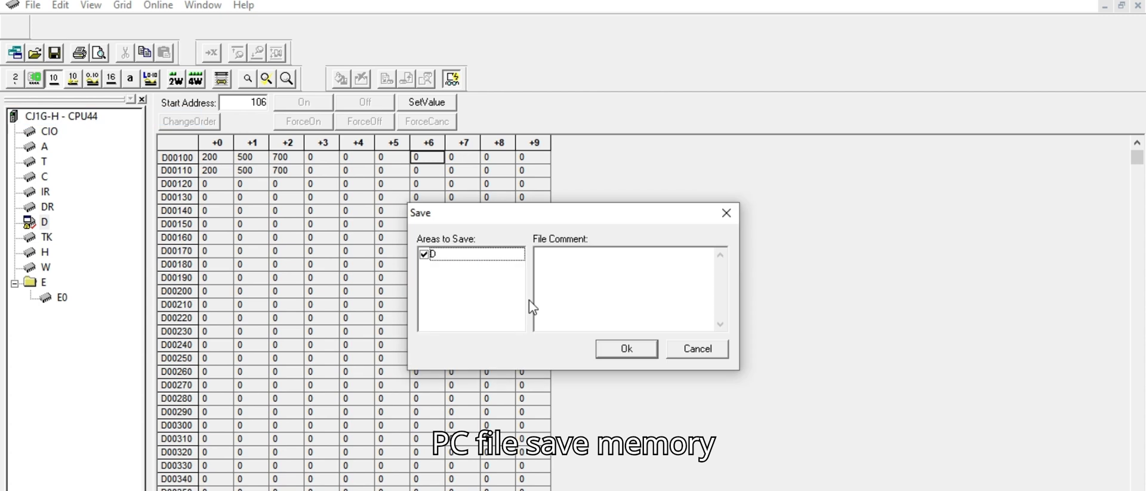
{"action": "left_click", "coordinate": [636, 355]}
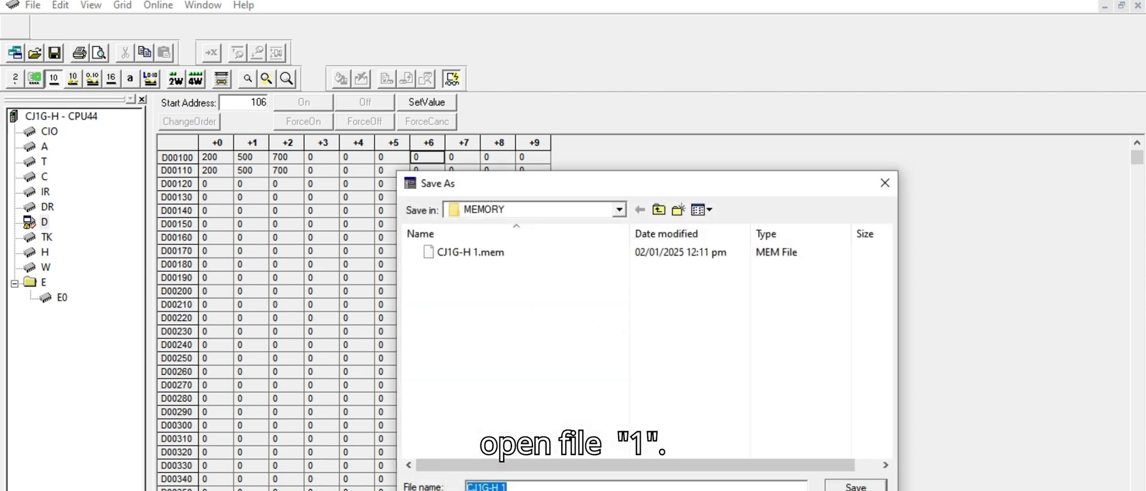
{"action": "left_click", "coordinate": [512, 486]}
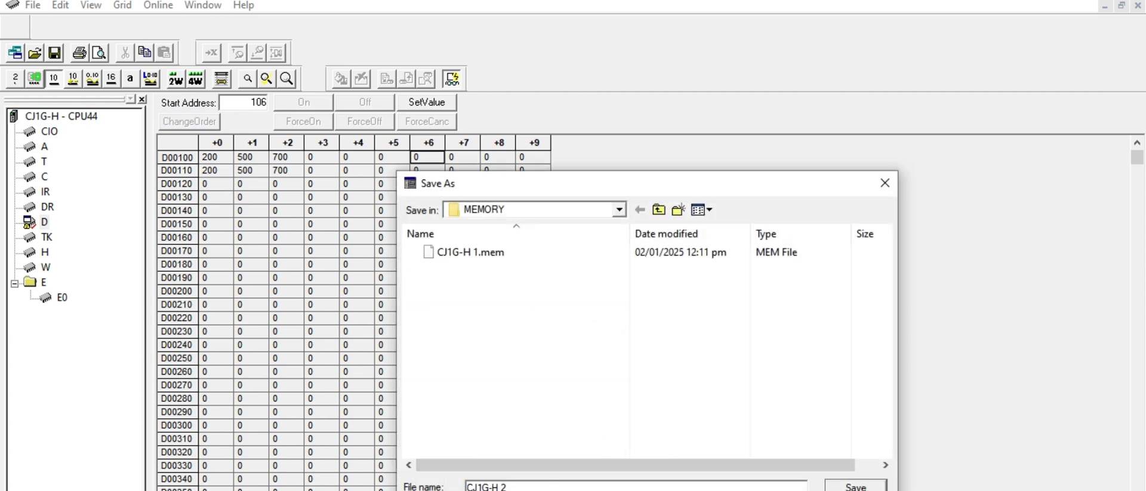
{"action": "left_click", "coordinate": [880, 484]}
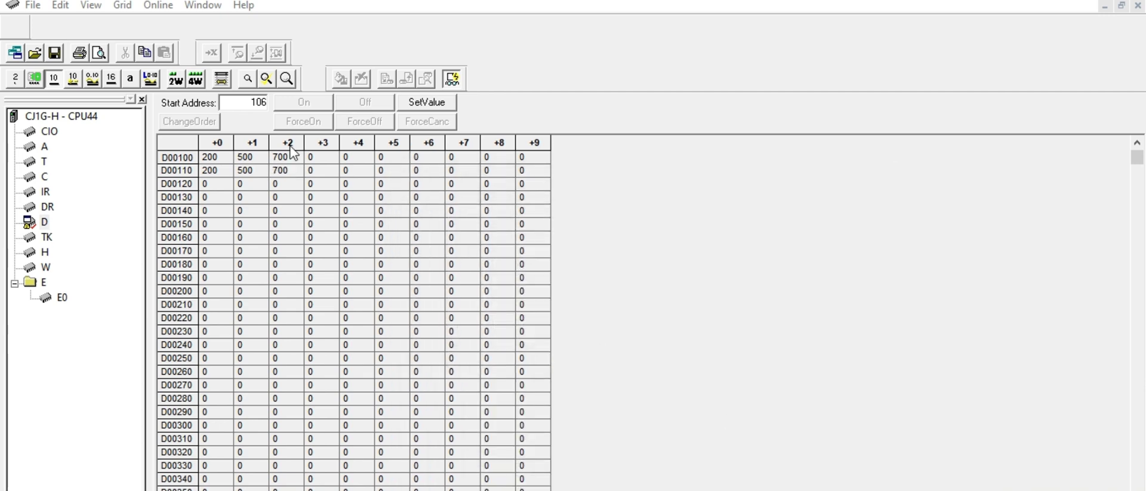
- Open the saved memory file CJ1G-H 1.mem, maximize its D area window and switch on monitoring
{"action": "left_click", "coordinate": [32, 6]}
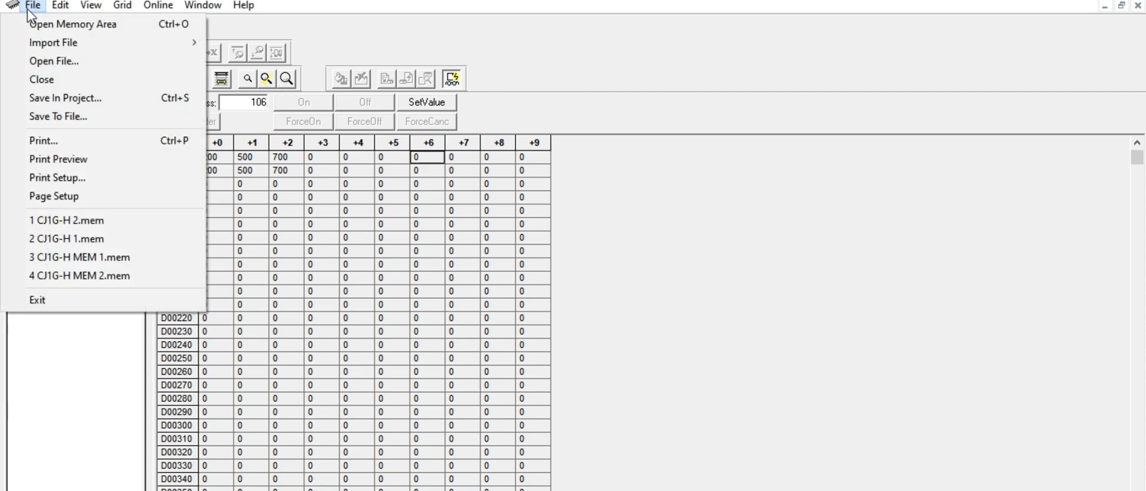
{"action": "left_click", "coordinate": [41, 62]}
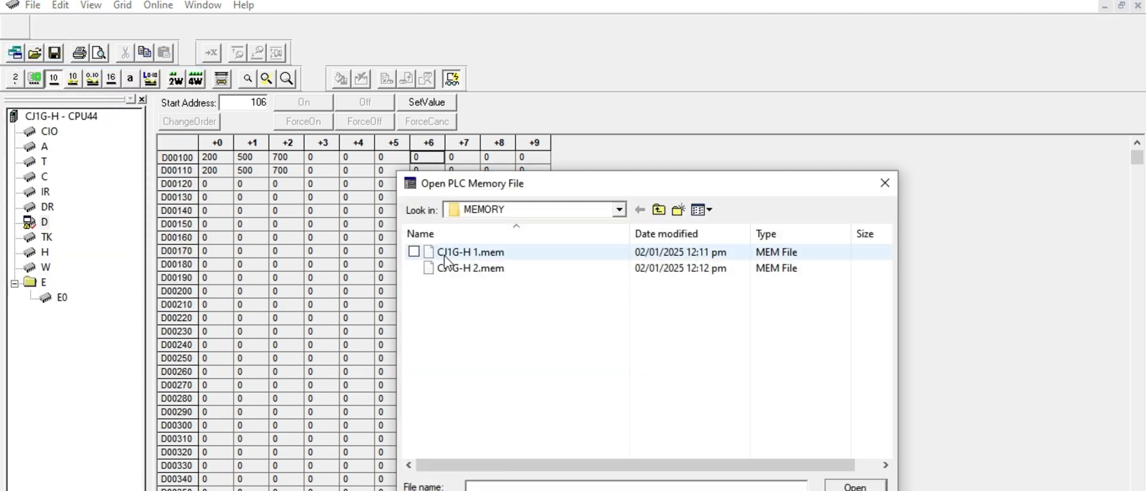
{"action": "left_click", "coordinate": [446, 257]}
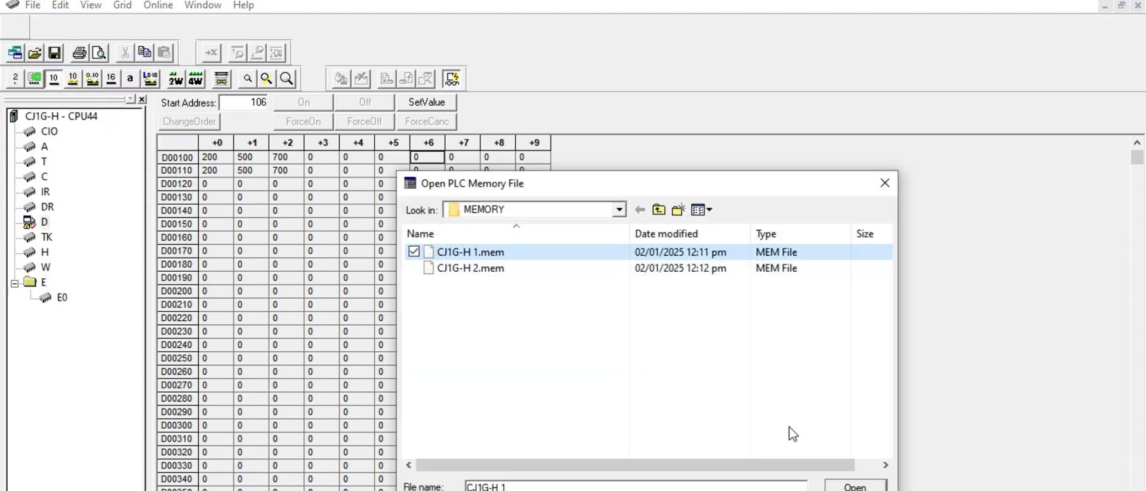
{"action": "left_click", "coordinate": [844, 486]}
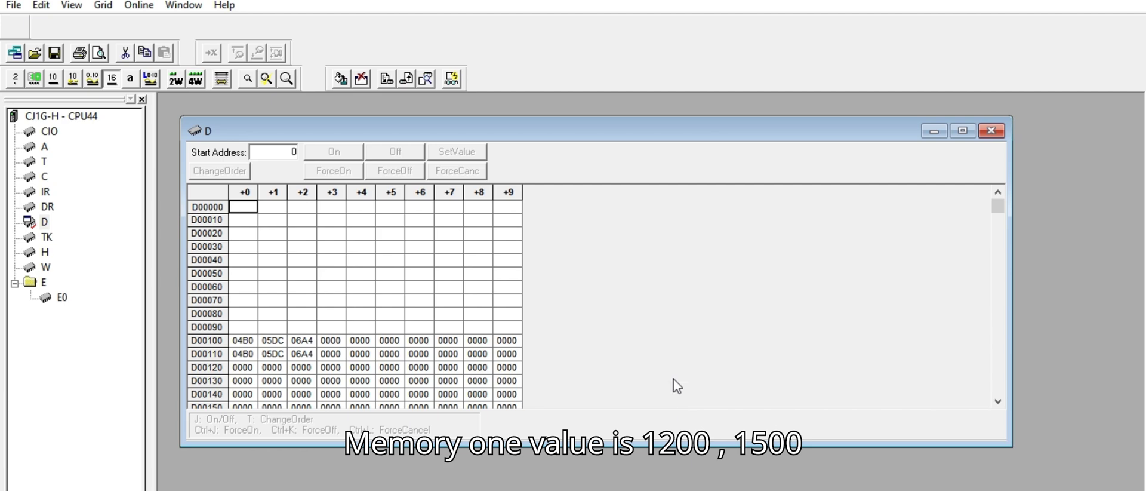
{"action": "left_click", "coordinate": [963, 131]}
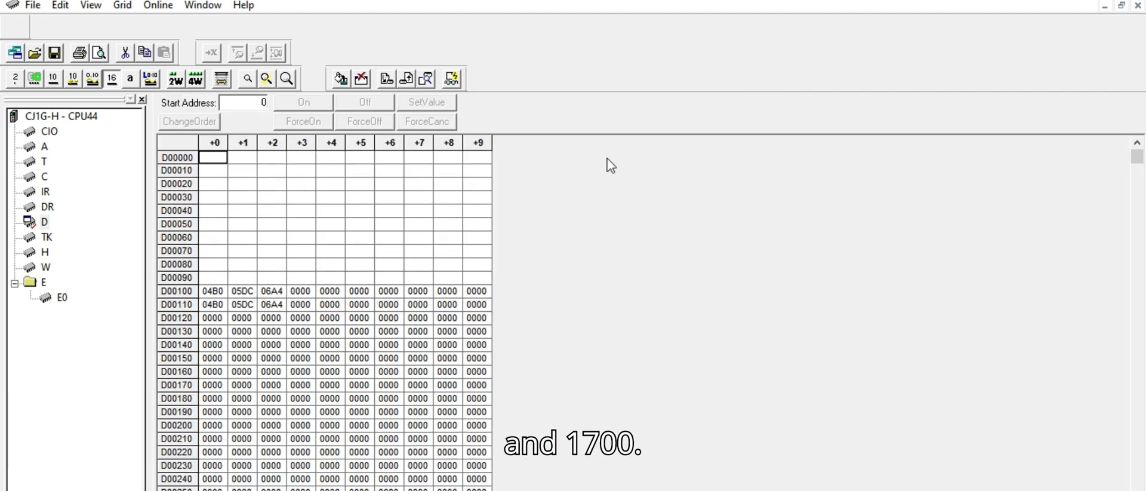
{"action": "left_click", "coordinate": [452, 79]}
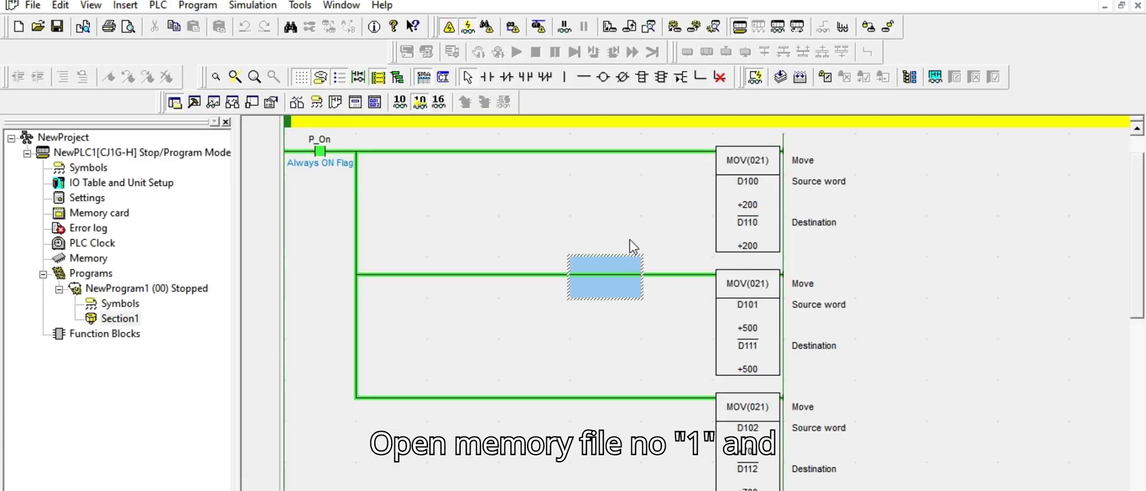
- Open CJ1G-H 1.mem from the PLC memory window without saving changes to PLC memory, and show its D area in decimal
{"action": "double_click", "coordinate": [88, 258]}
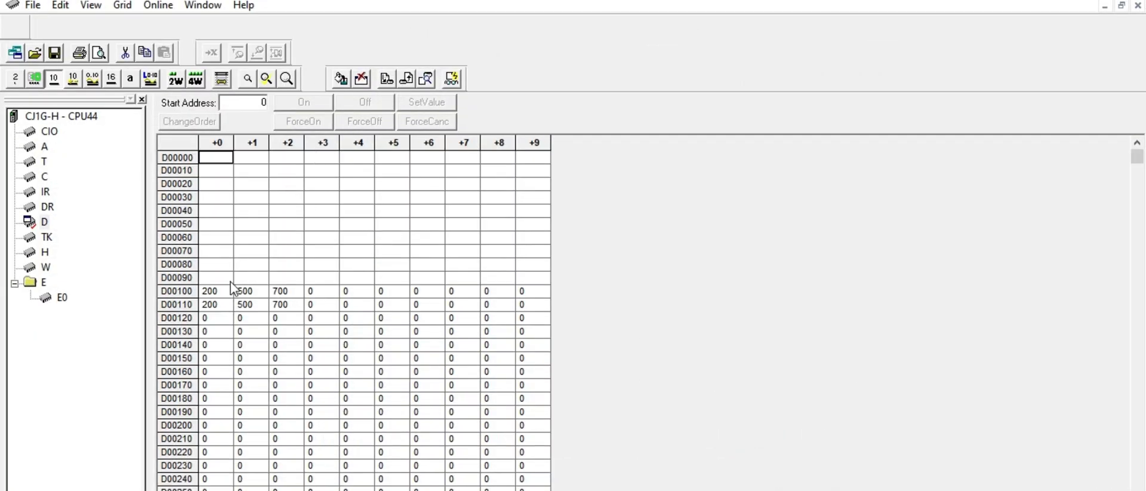
{"action": "left_click", "coordinate": [33, 5]}
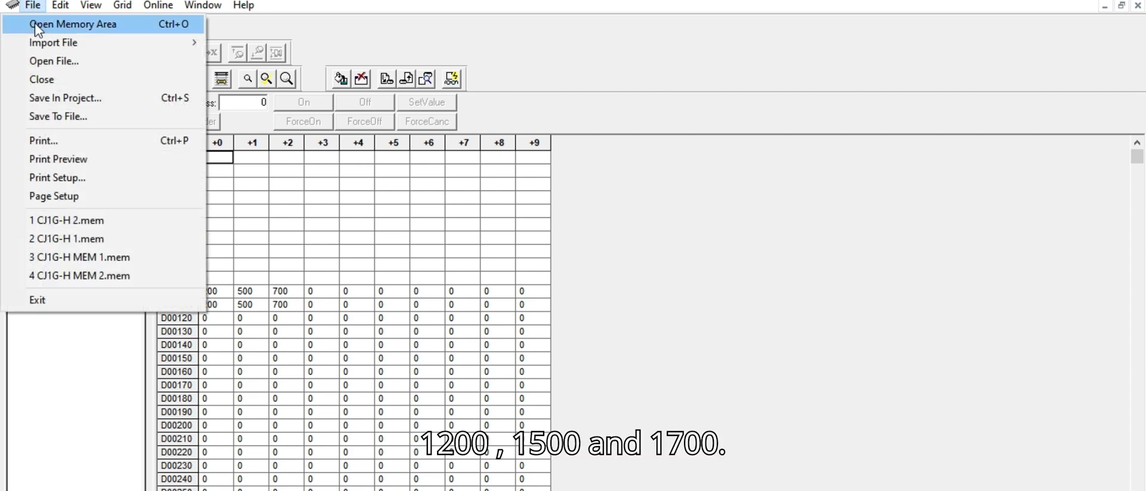
{"action": "left_click", "coordinate": [48, 62]}
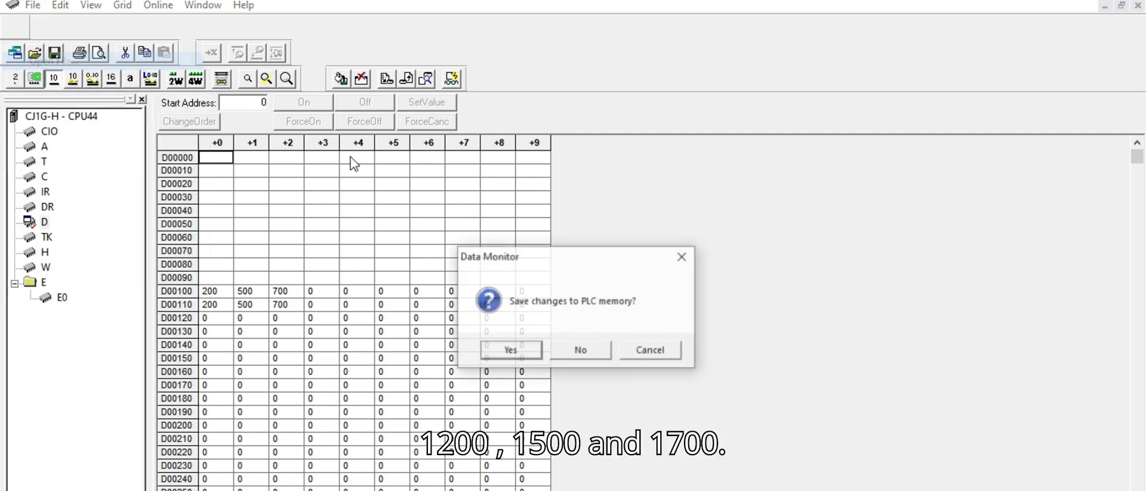
{"action": "left_click", "coordinate": [581, 350]}
{"action": "left_click", "coordinate": [490, 257]}
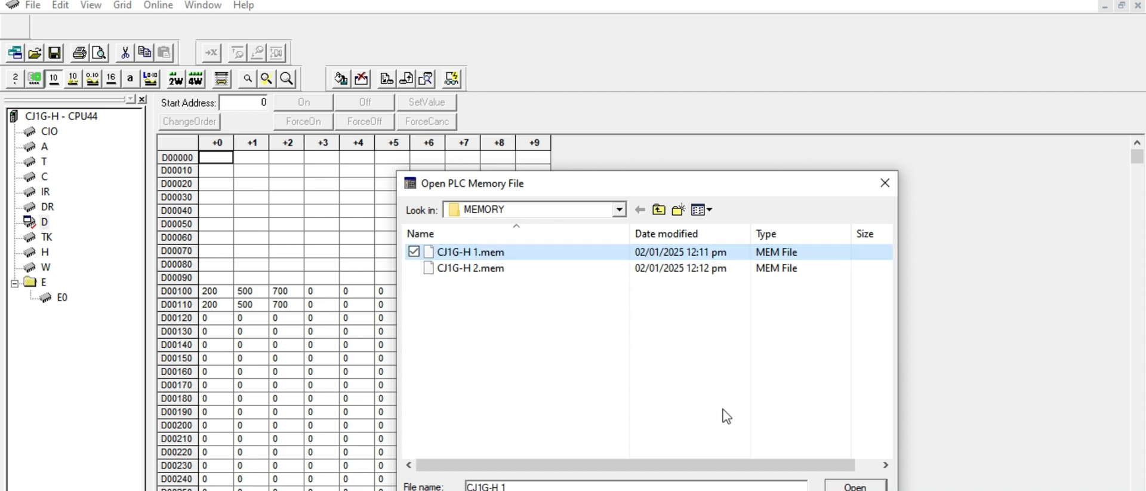
{"action": "left_click", "coordinate": [839, 487]}
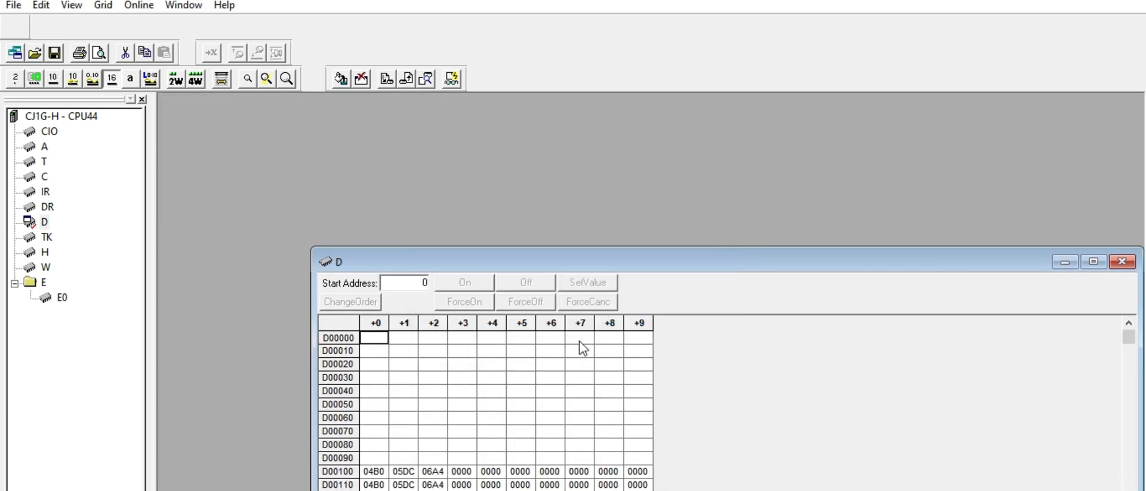
{"action": "left_click", "coordinate": [1105, 261]}
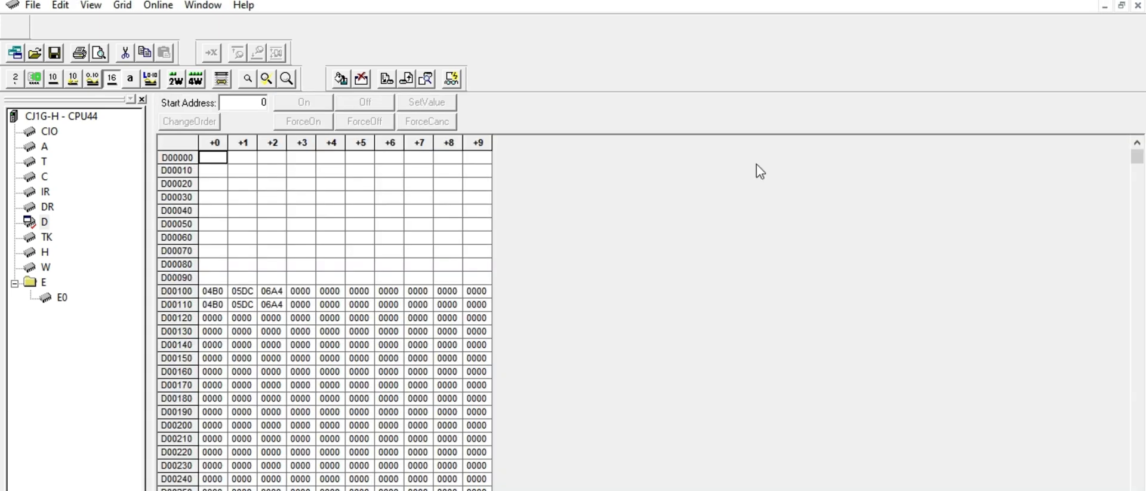
{"action": "left_click", "coordinate": [53, 78]}
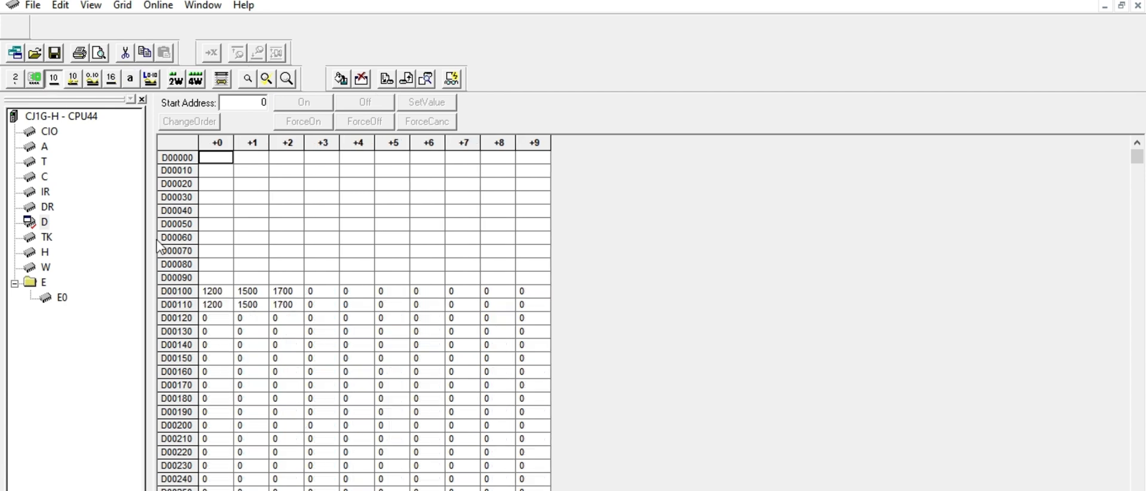
- Transfer the entire D area to the PLC and start monitoring it without saving changes to PLC memory
{"action": "left_click", "coordinate": [385, 80]}
{"action": "left_click", "coordinate": [621, 216]}
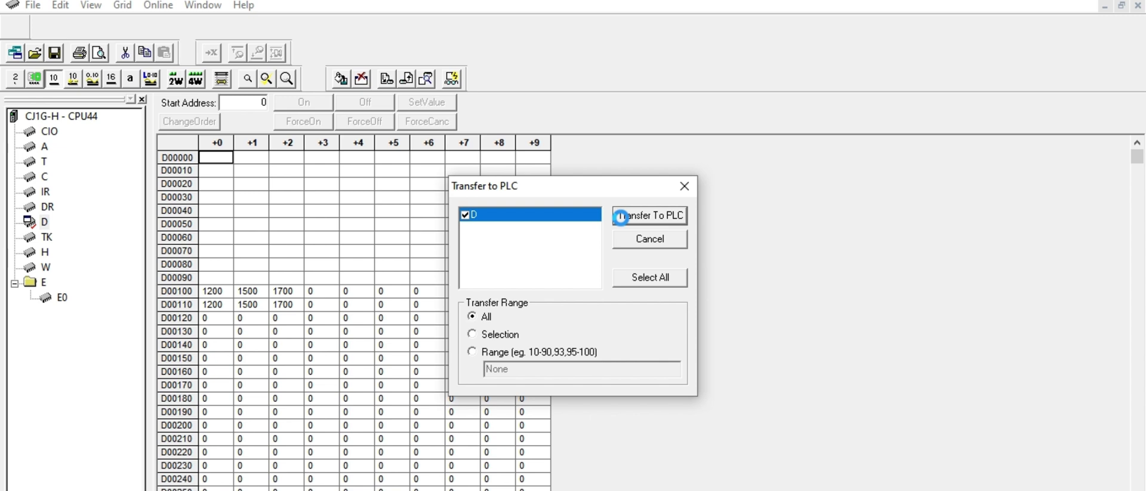
{"action": "left_click", "coordinate": [451, 78]}
{"action": "left_click", "coordinate": [620, 251]}
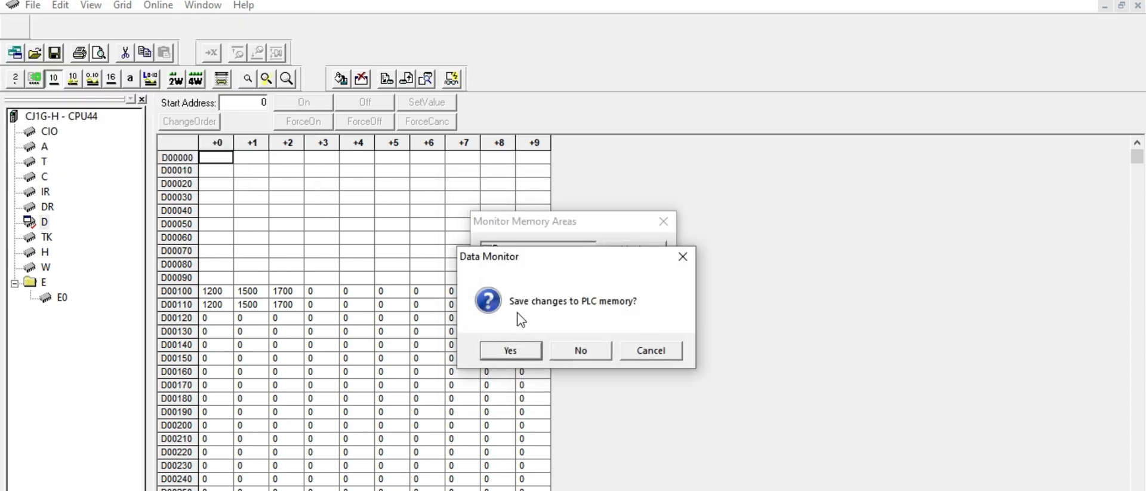
{"action": "left_click", "coordinate": [581, 351]}
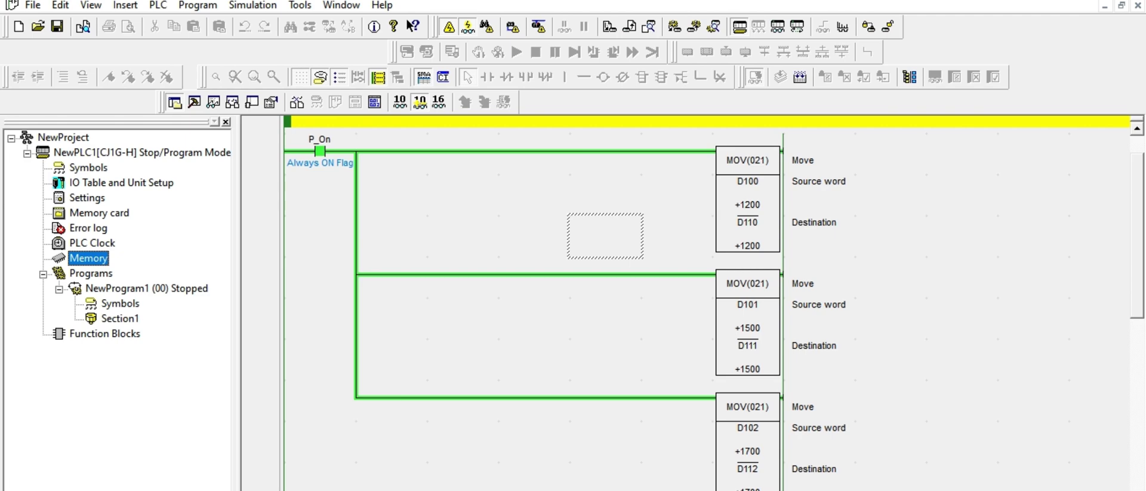
{"action": "left_click", "coordinate": [634, 482]}
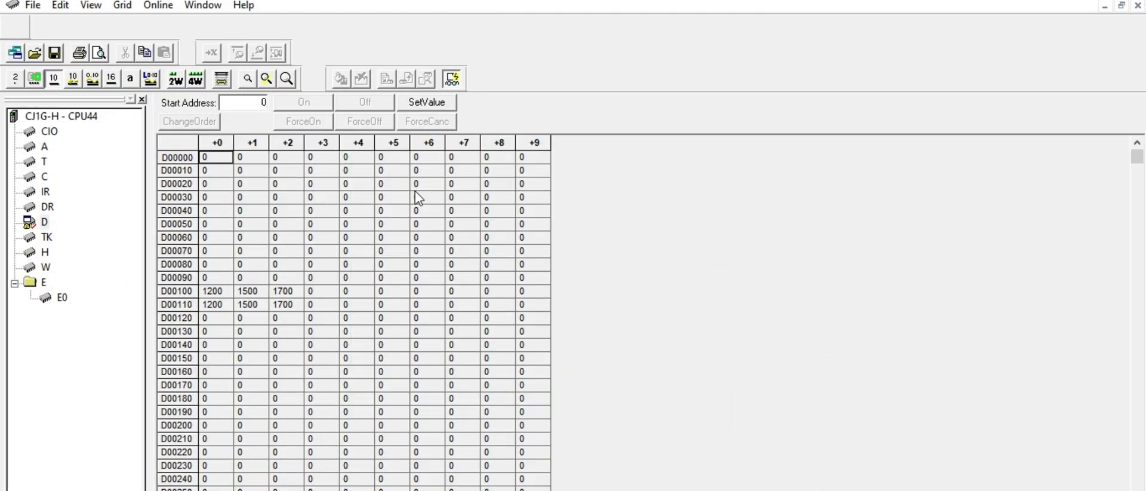
- Open the saved memory file CJ1G-H 2.mem and show its D area maximized in decimal
{"action": "left_click", "coordinate": [34, 6]}
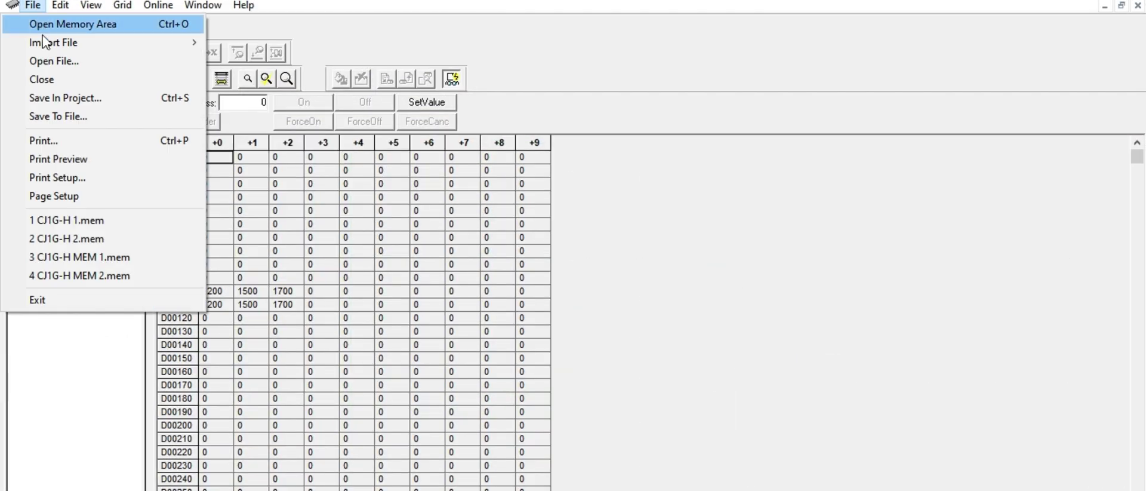
{"action": "mouse_move", "coordinate": [48, 43]}
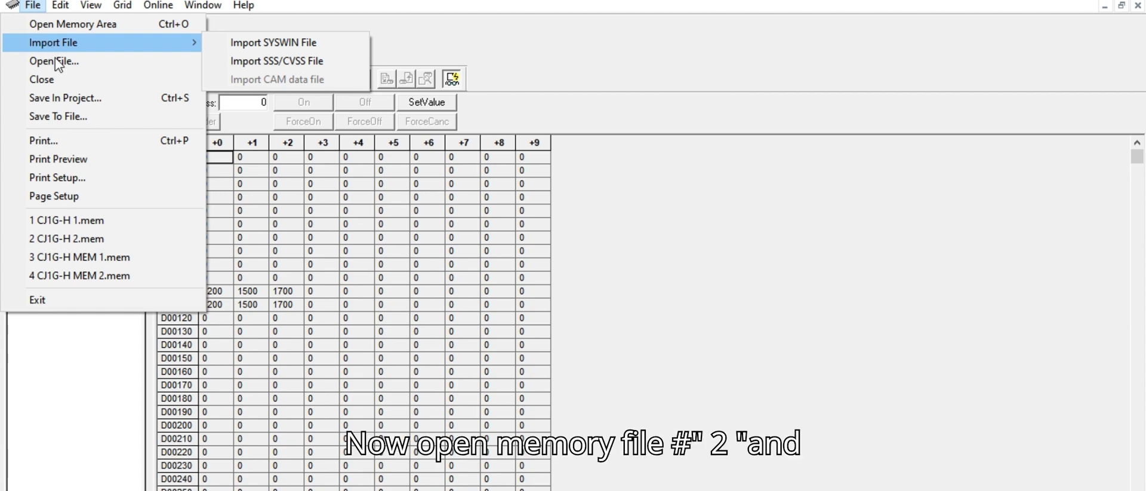
{"action": "left_click", "coordinate": [51, 61]}
{"action": "left_click", "coordinate": [578, 355]}
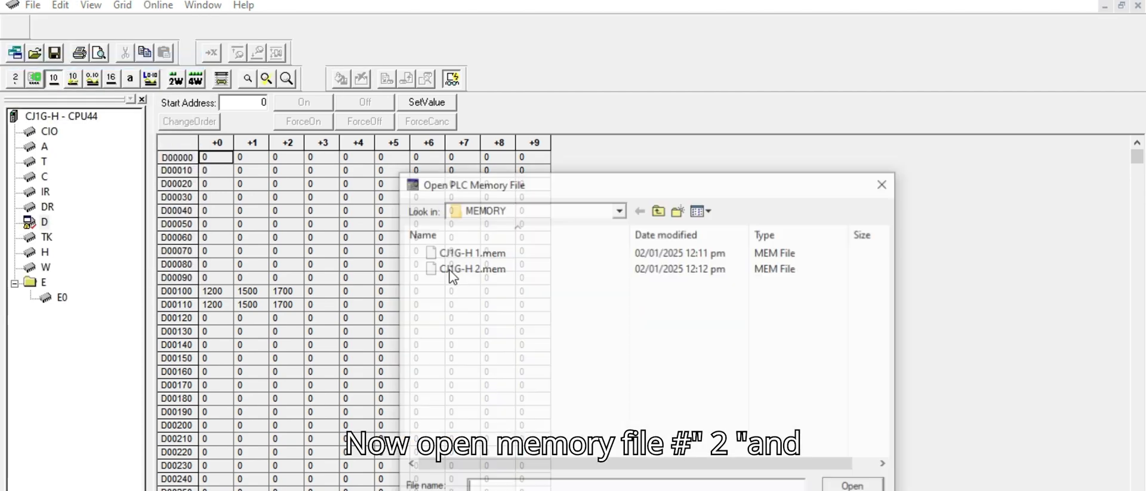
{"action": "left_click", "coordinate": [449, 268]}
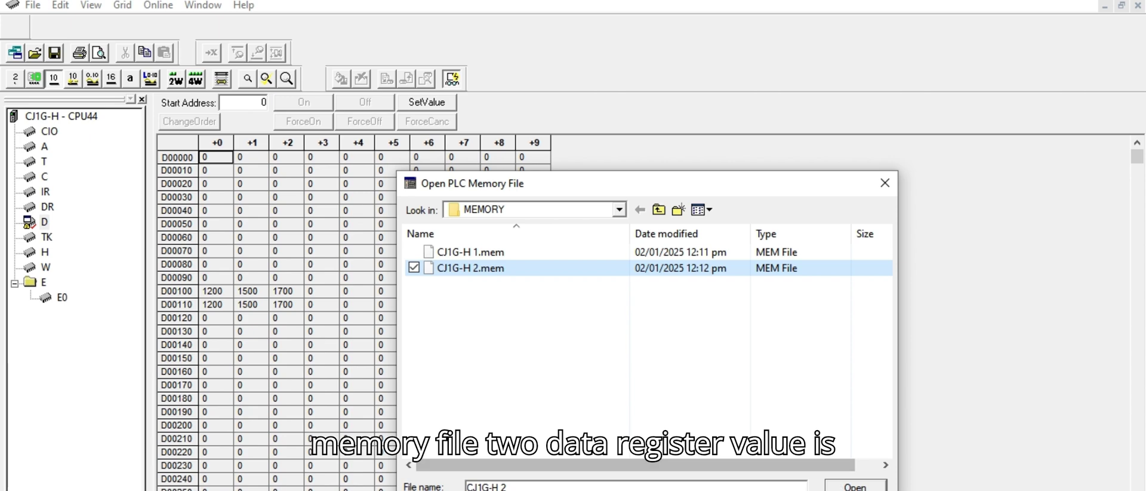
{"action": "left_click", "coordinate": [855, 485]}
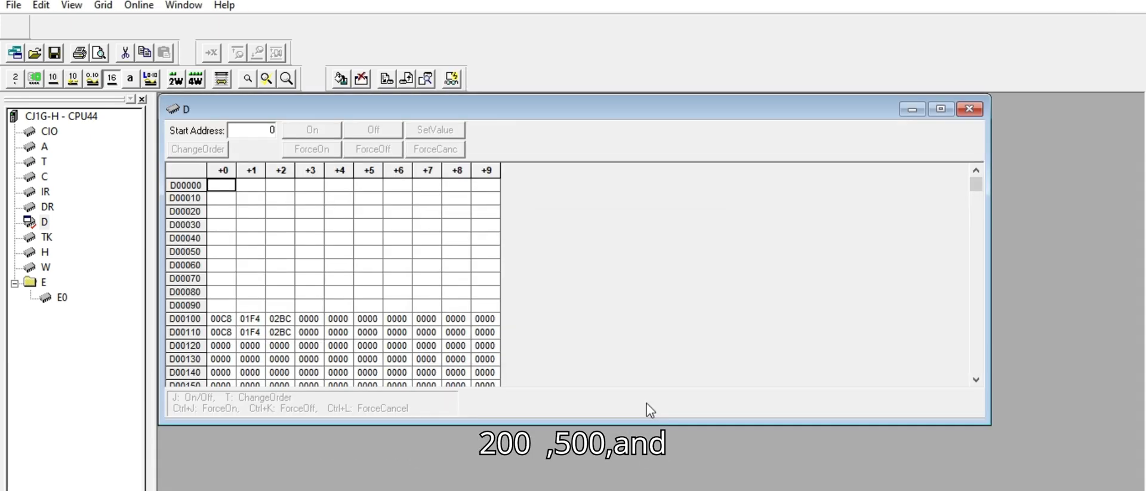
{"action": "left_click", "coordinate": [941, 109]}
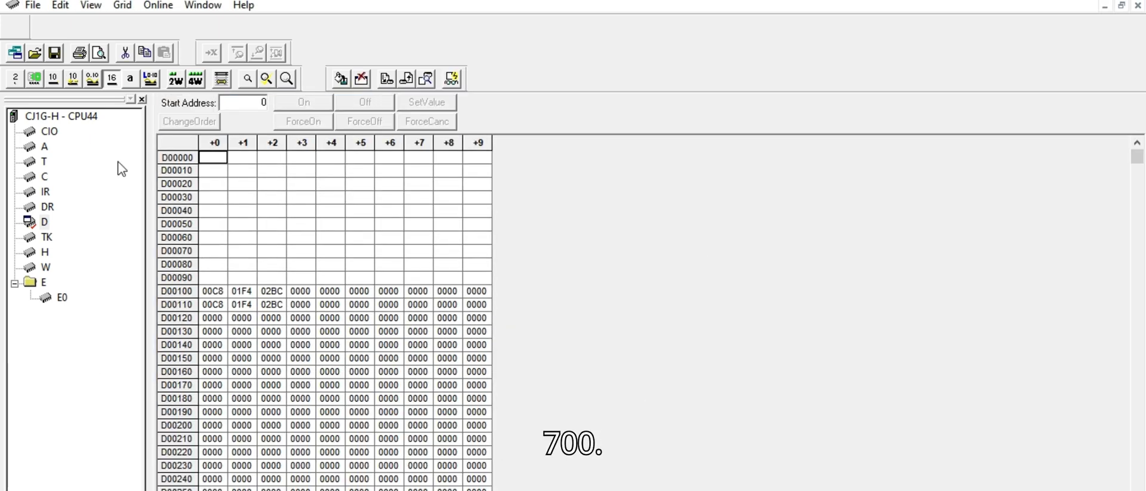
{"action": "left_click", "coordinate": [54, 78]}
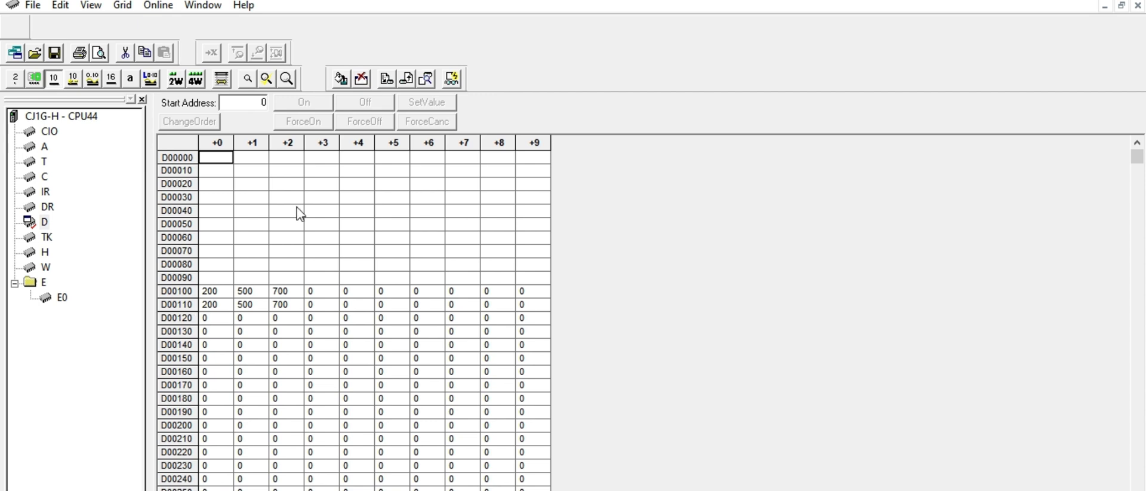
- Transfer the entire D area of the opened CJ1G-H 2.mem file to the PLC
{"action": "left_click", "coordinate": [387, 78]}
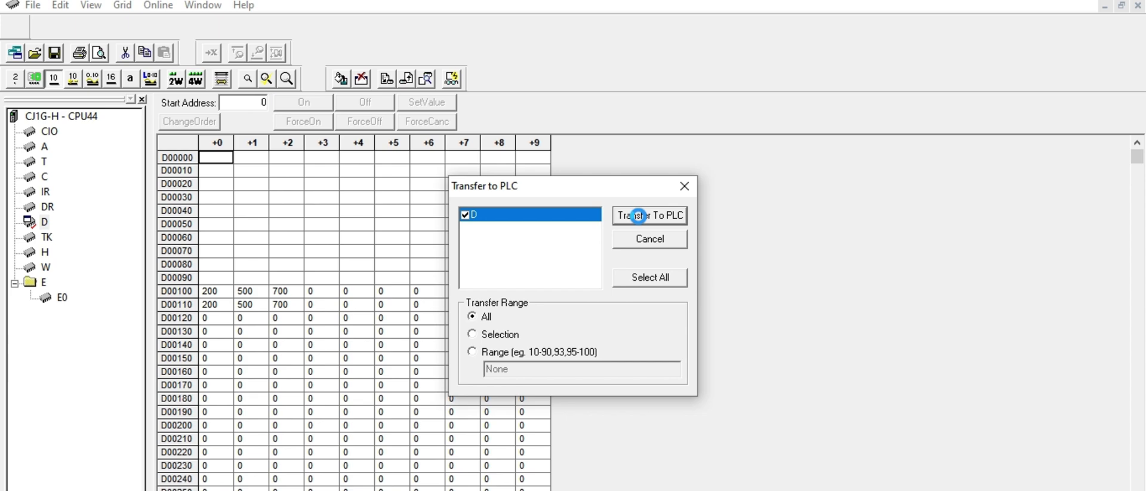
{"action": "left_click", "coordinate": [638, 216]}
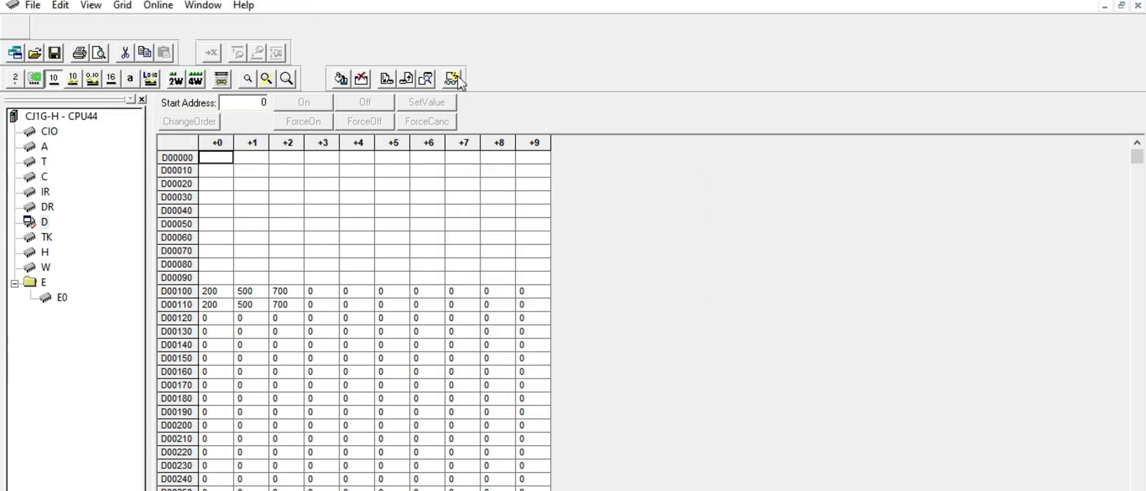